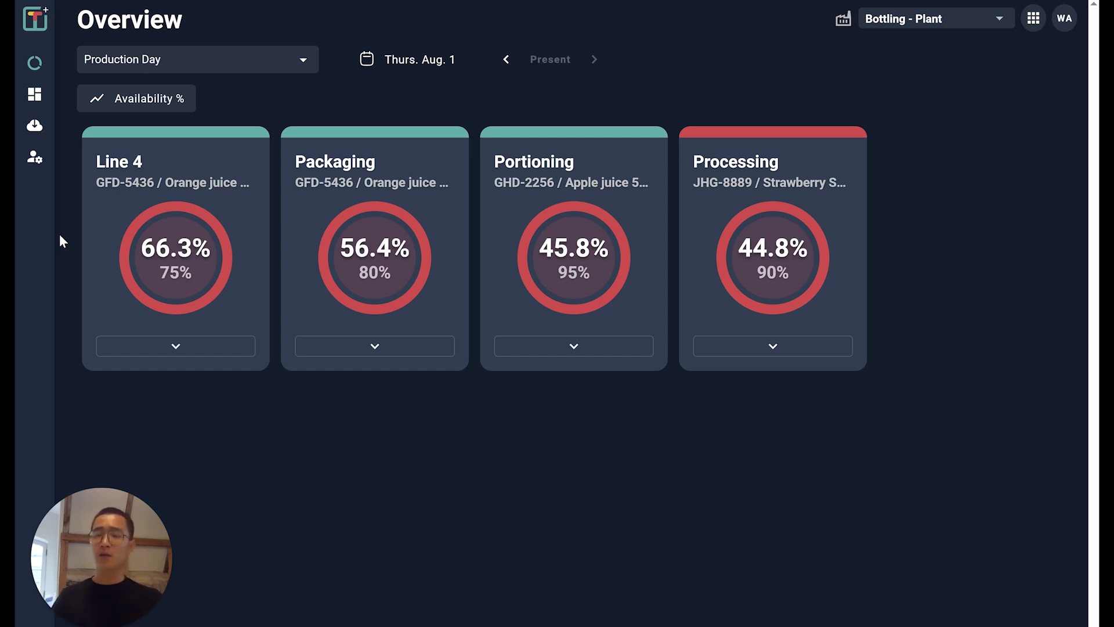
- Open the Line 4 production unit's settings, review its targets and converted unit name, and save it
mouse_move(15, 212)
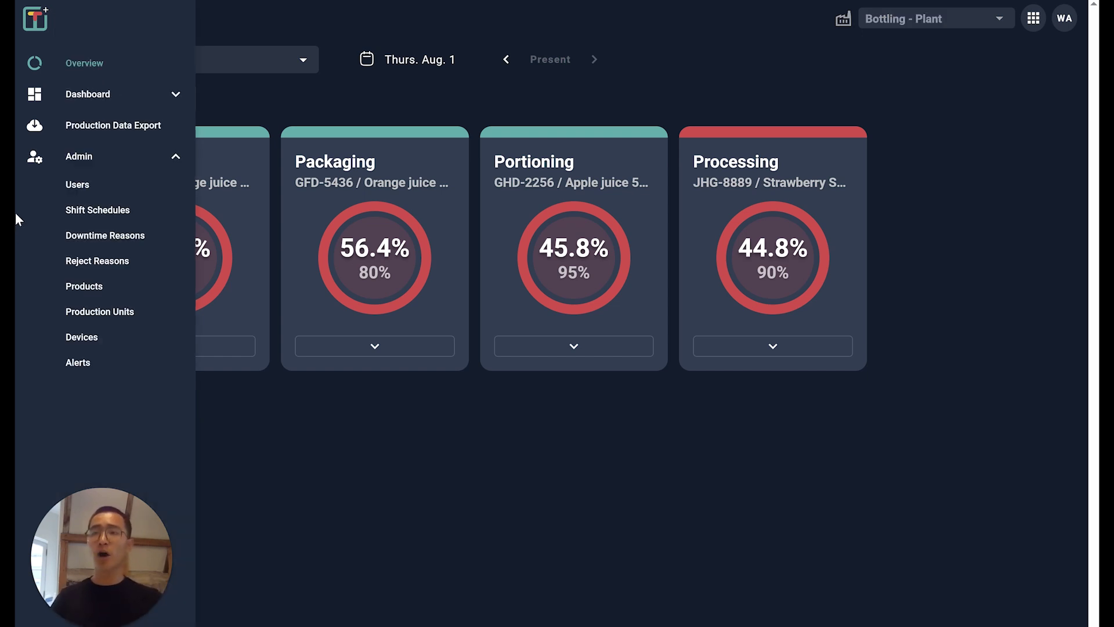
left_click(108, 314)
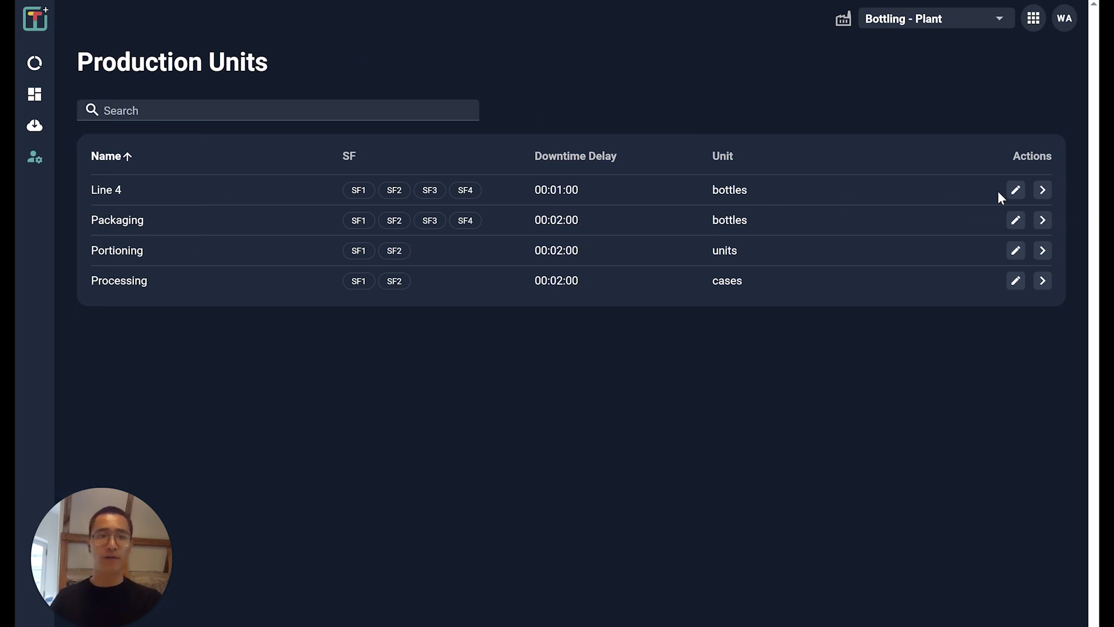
left_click(1015, 190)
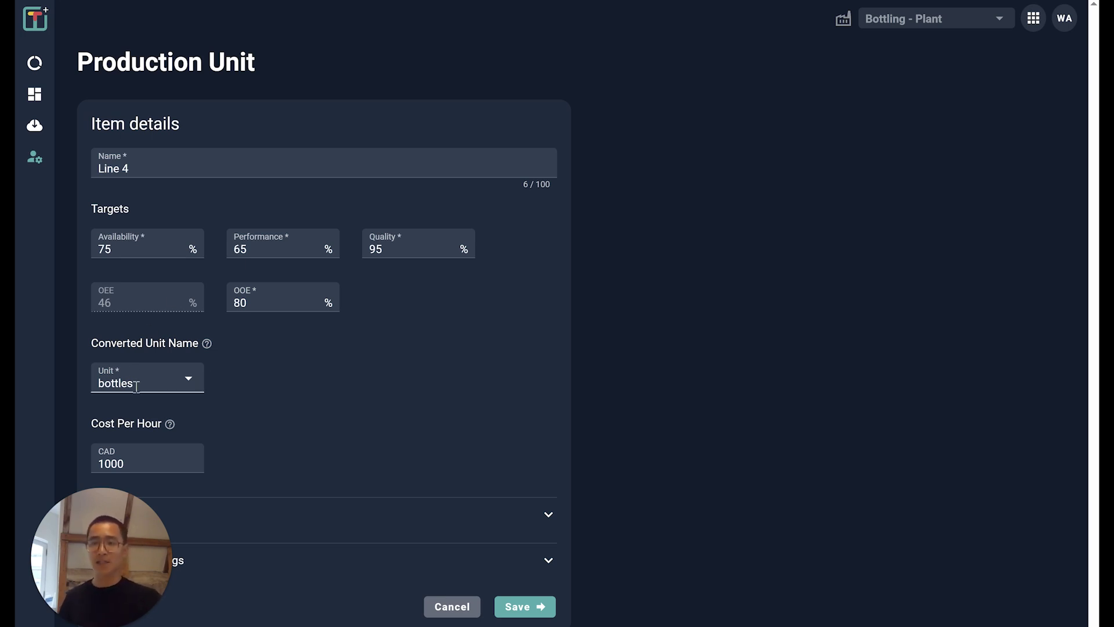
left_click(524, 607)
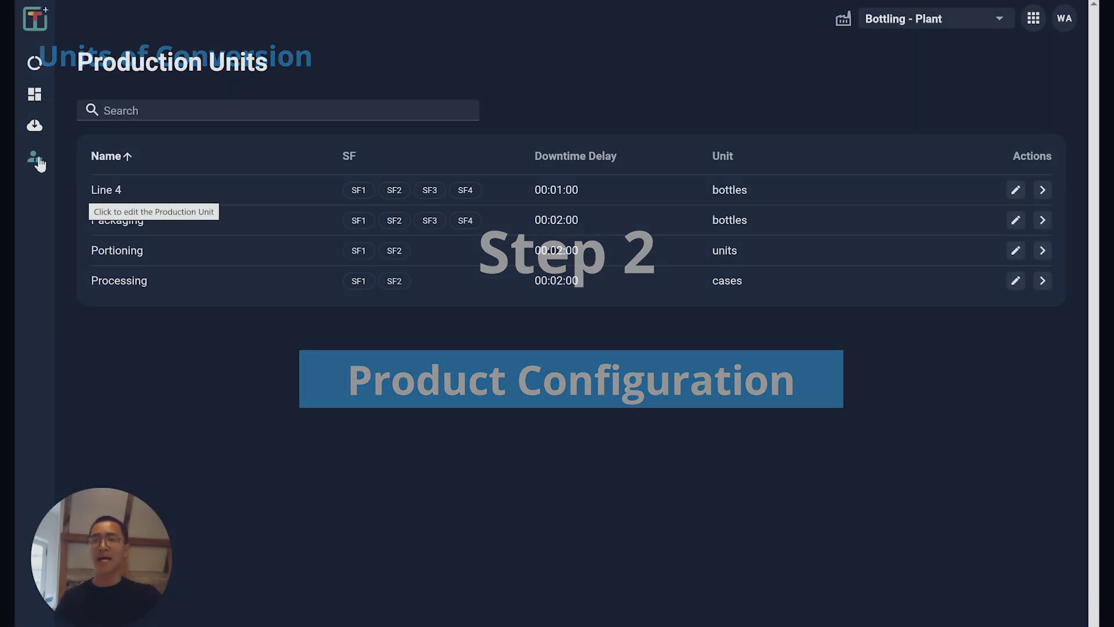
- Open the product Orange juice 500 mL (SKU GFD-5436) assigned to Line 4 for editing
mouse_move(37, 164)
left_click(82, 285)
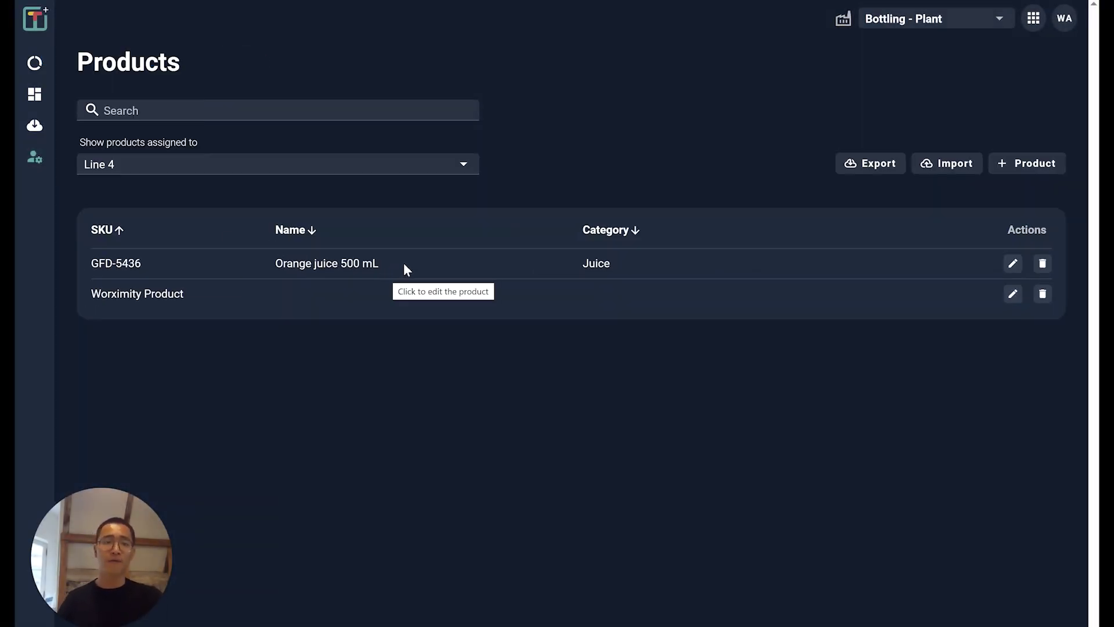
left_click(1014, 265)
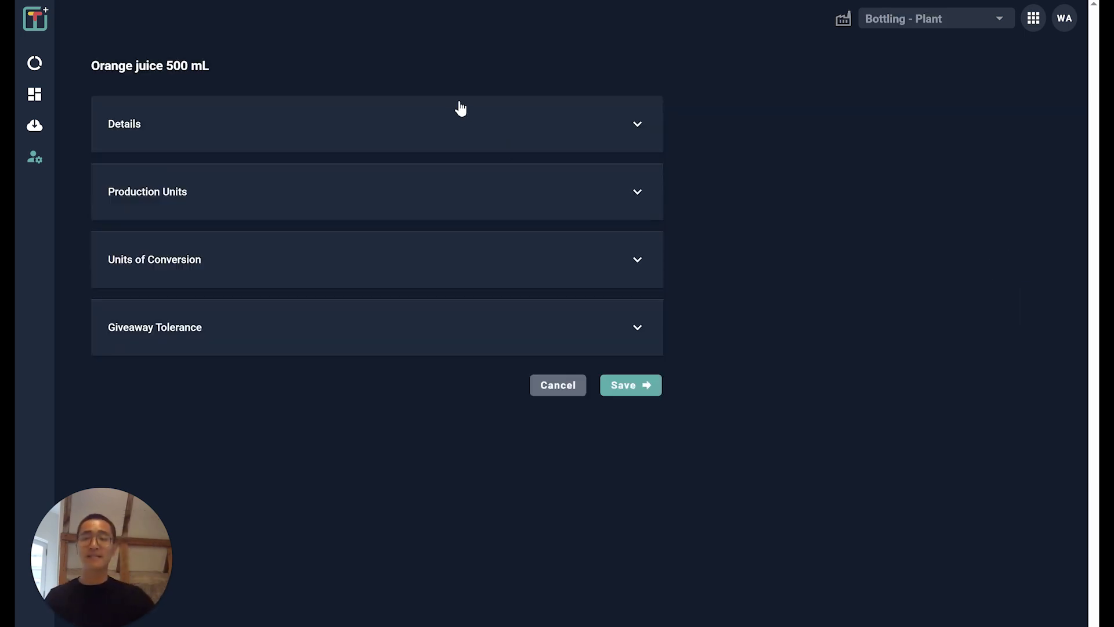
- Review the product's details and the conversion factors, target rates and giveaway percentages of its Packaging and Line 4 production units
left_click(504, 117)
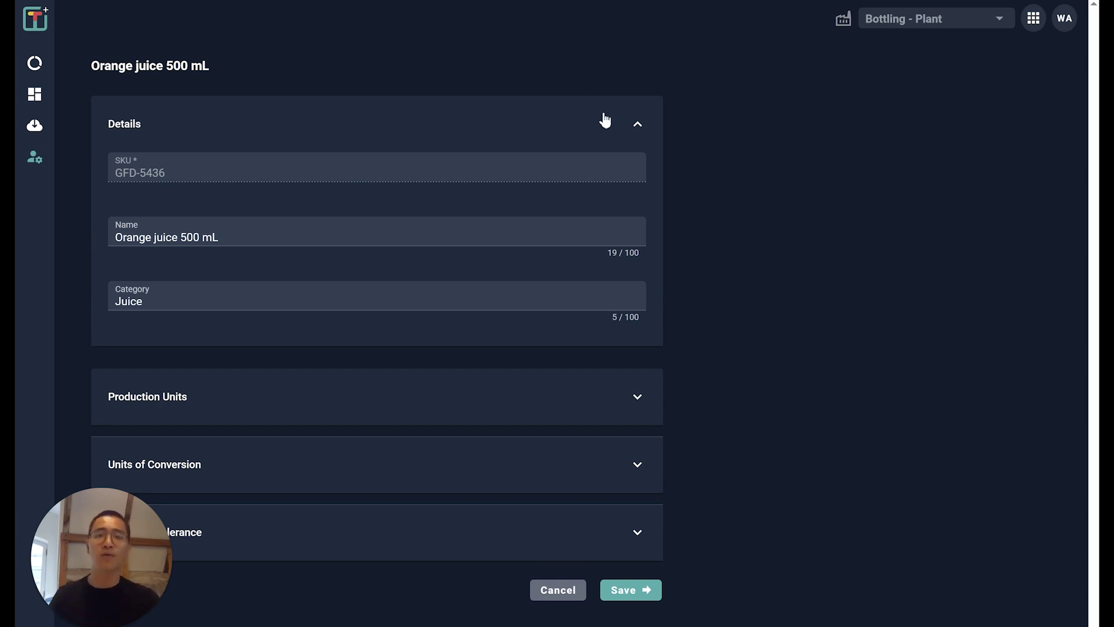
left_click(638, 127)
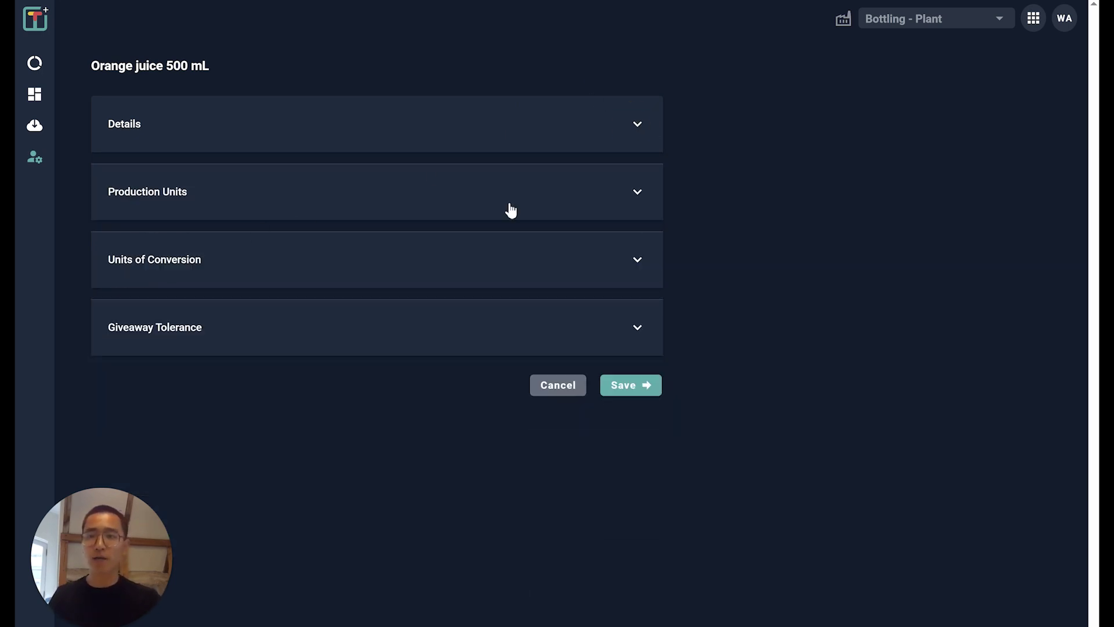
left_click(639, 193)
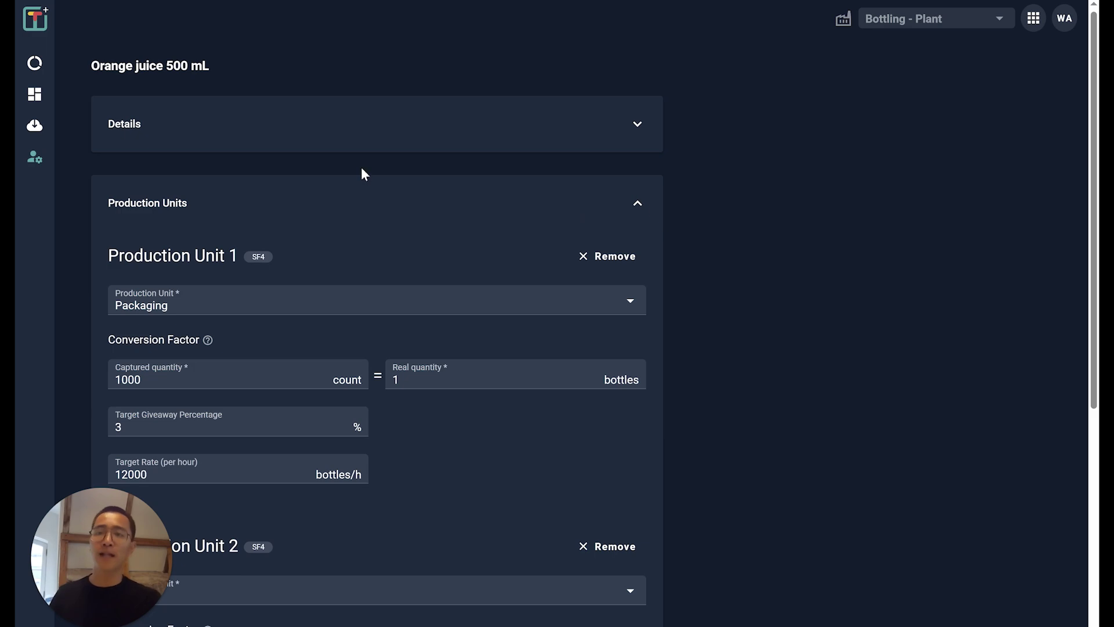
scroll(361, 166, "down", 3)
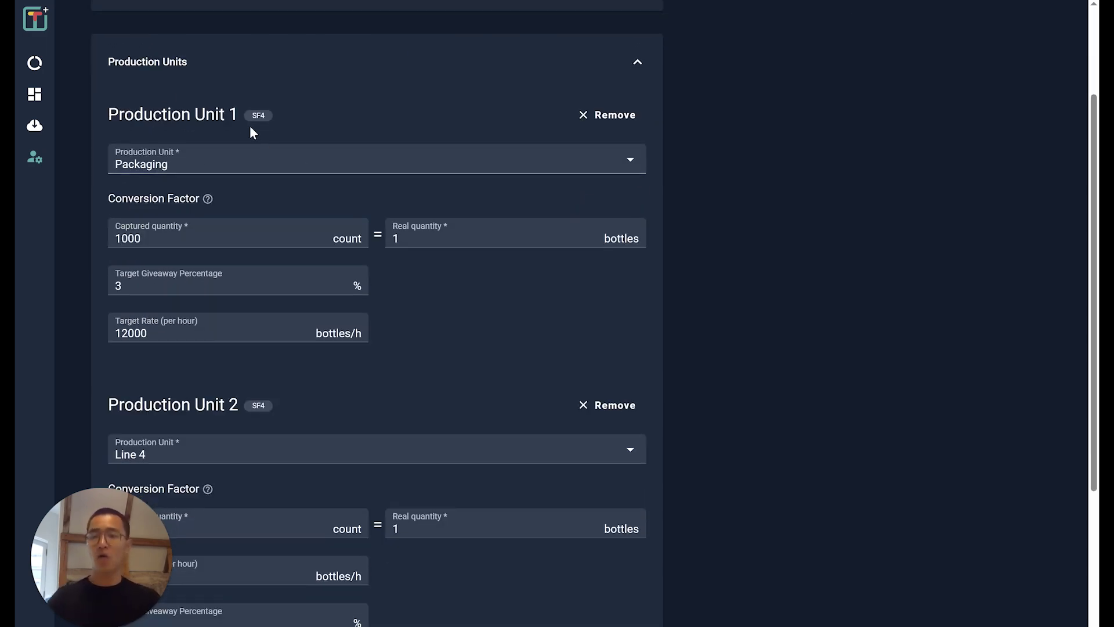
key("ctrl+plus")
key("ctrl+minus")
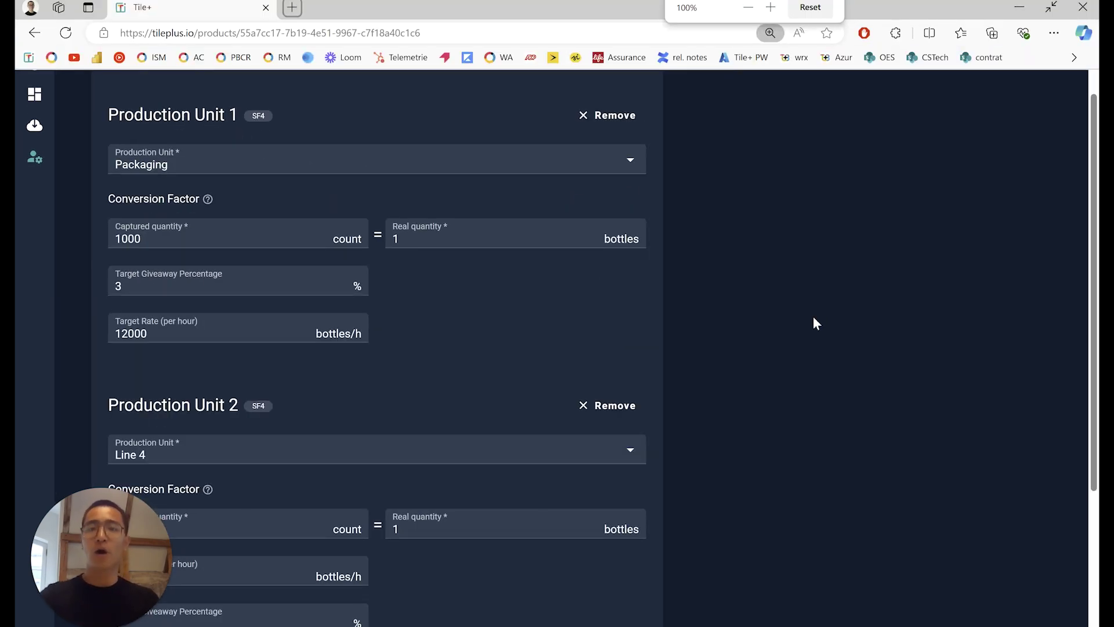
key("ctrl+plus")
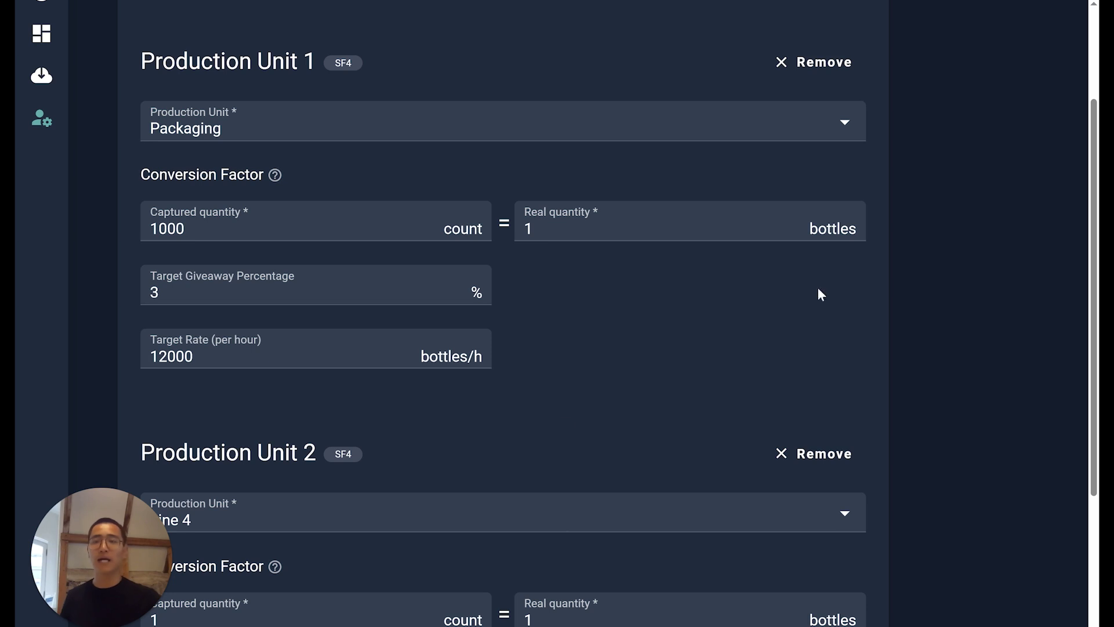
scroll(394, 119, "down", 3)
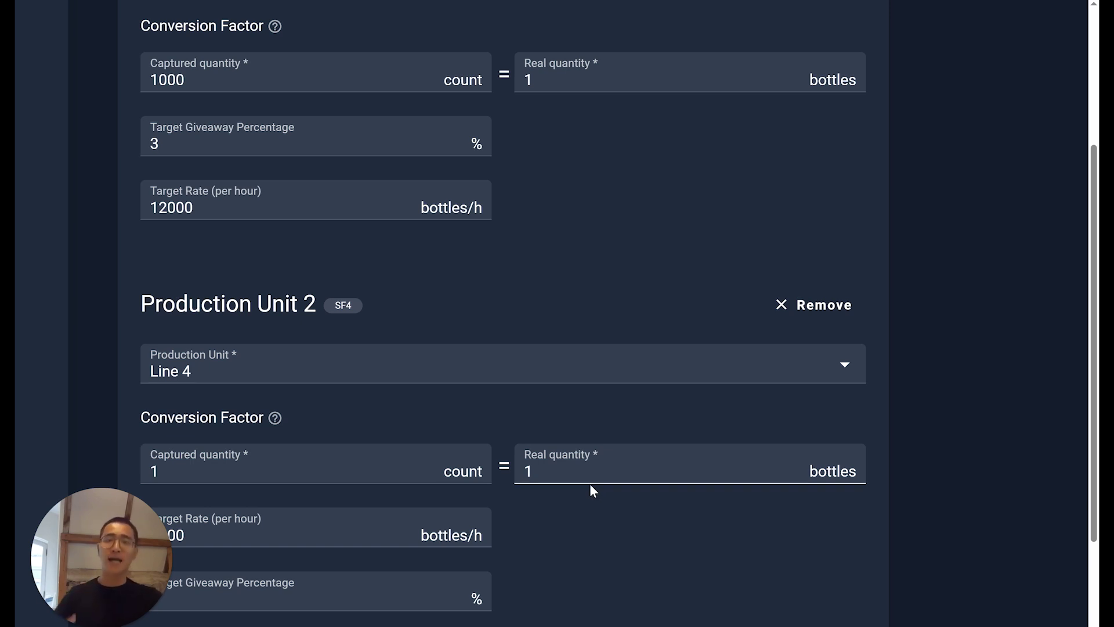
scroll(371, 467, "down", 1)
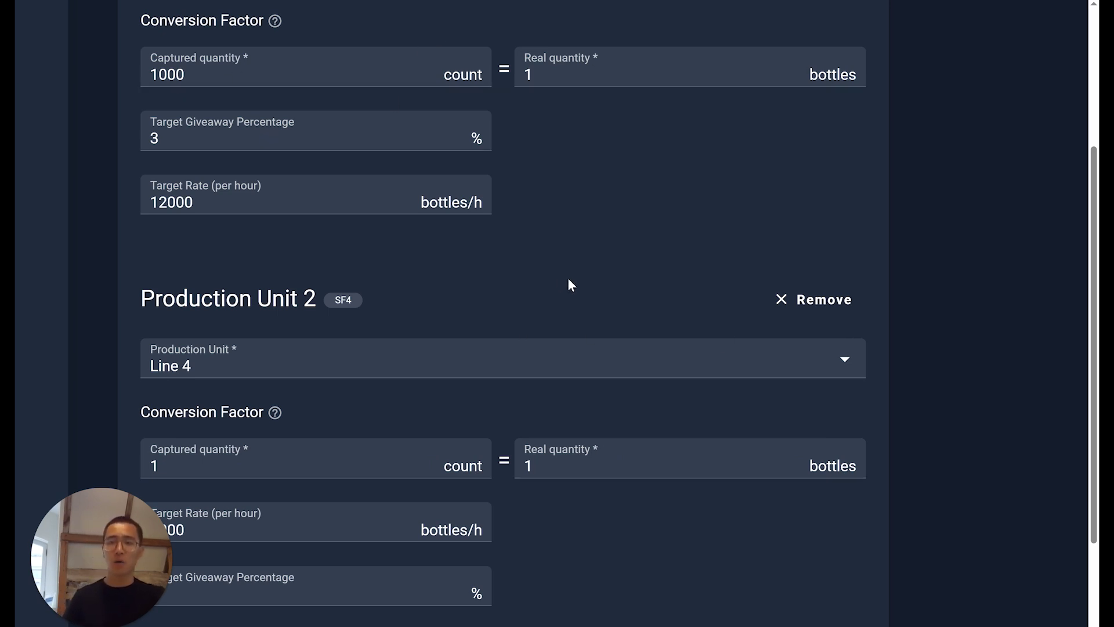
scroll(568, 278, "down", 4)
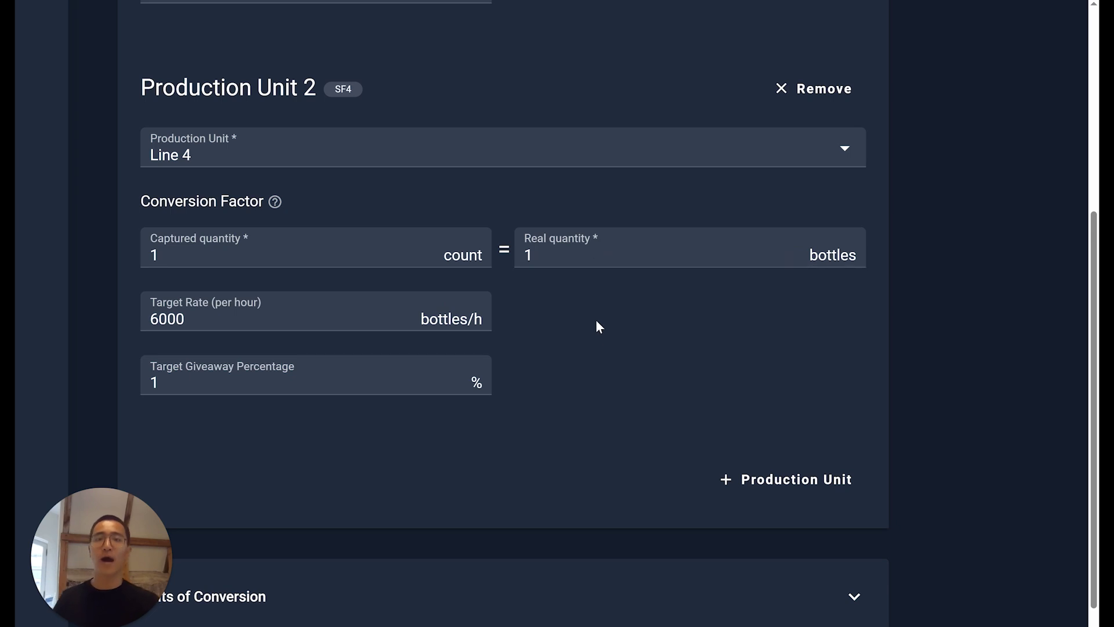
scroll(592, 296, "down", 1)
scroll(826, 385, "up", 4)
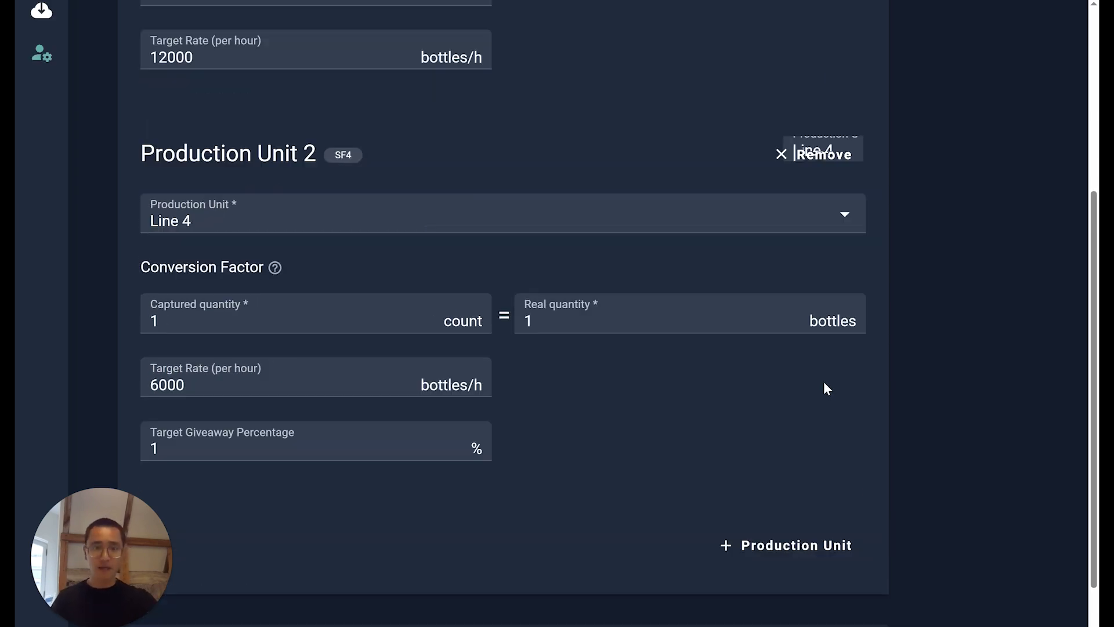
scroll(836, 254, "down", 4)
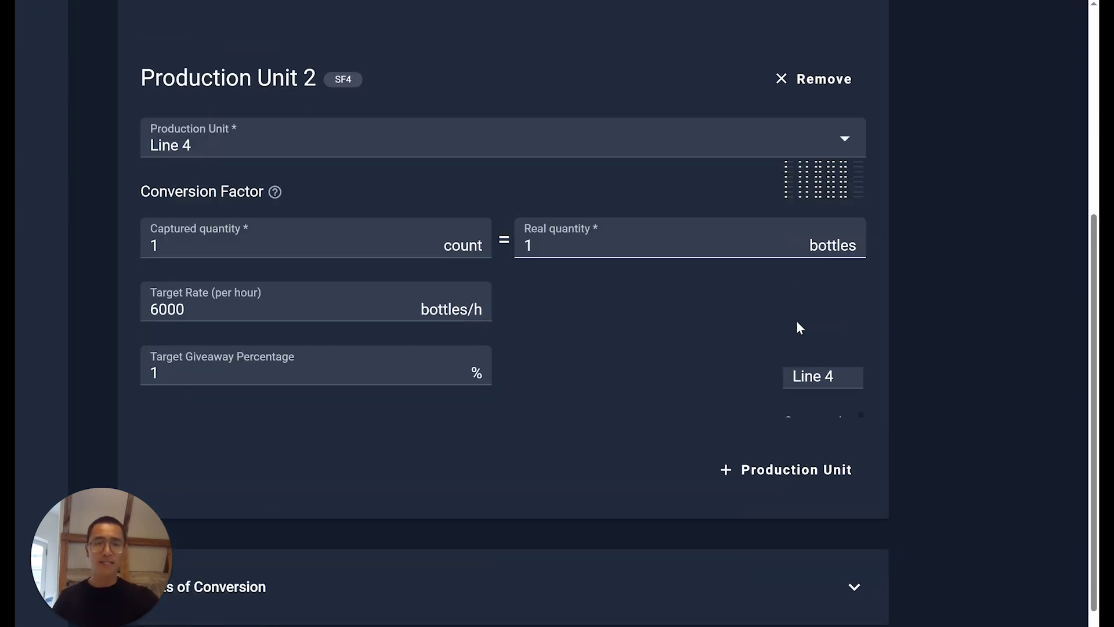
- Add a unit conversion to the product in which 6 bottles equal 1 case
left_click(846, 587)
scroll(658, 339, "down", 5)
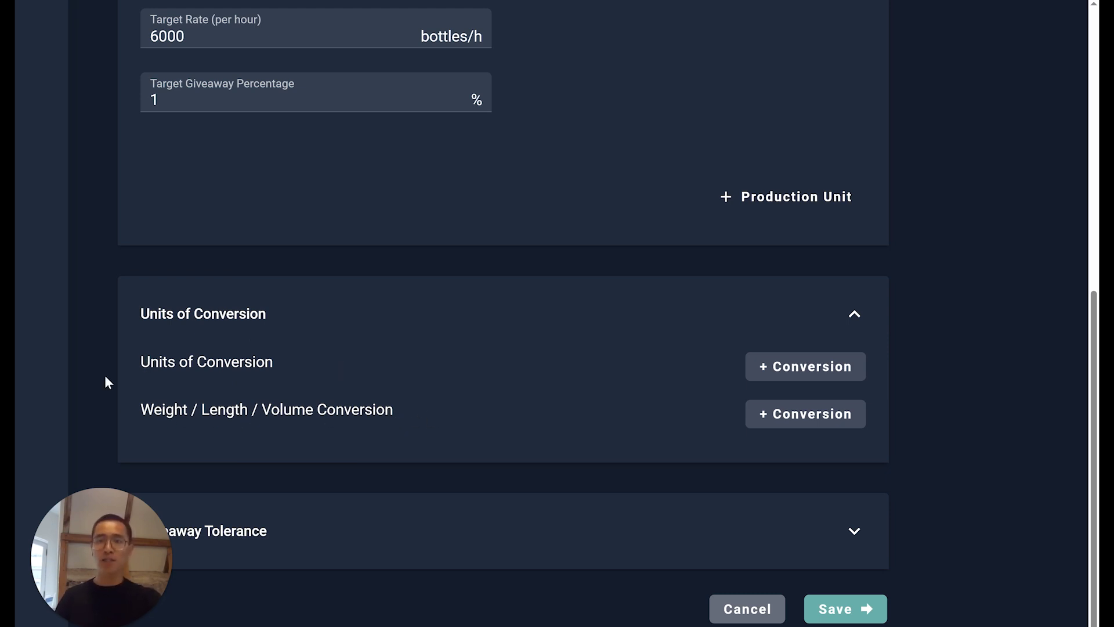
left_click(799, 372)
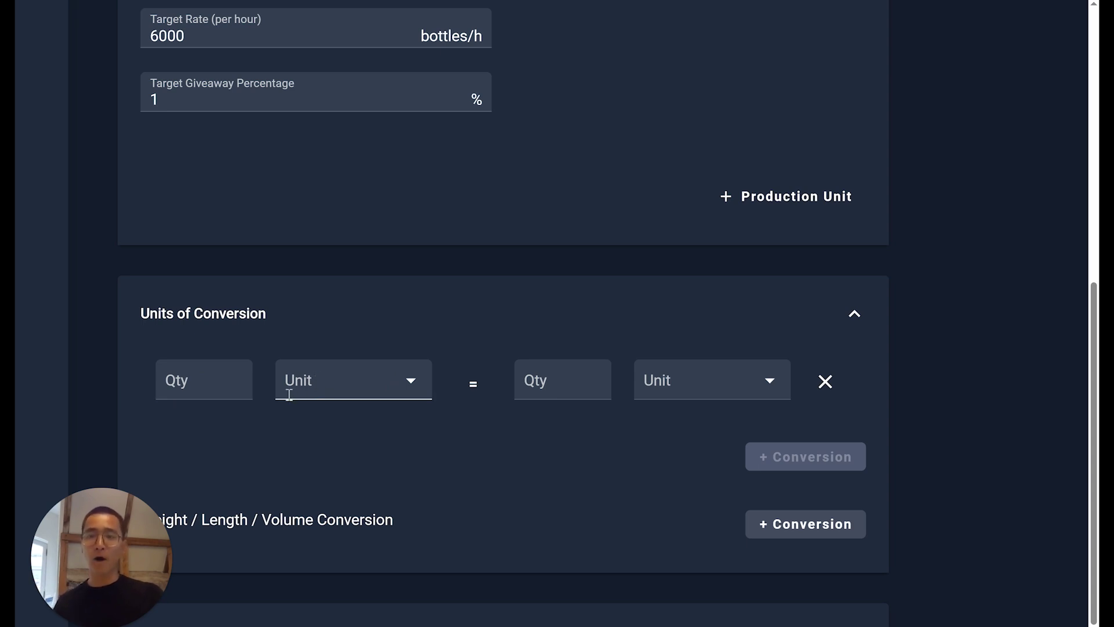
left_click(213, 386)
type("6")
left_click(386, 381)
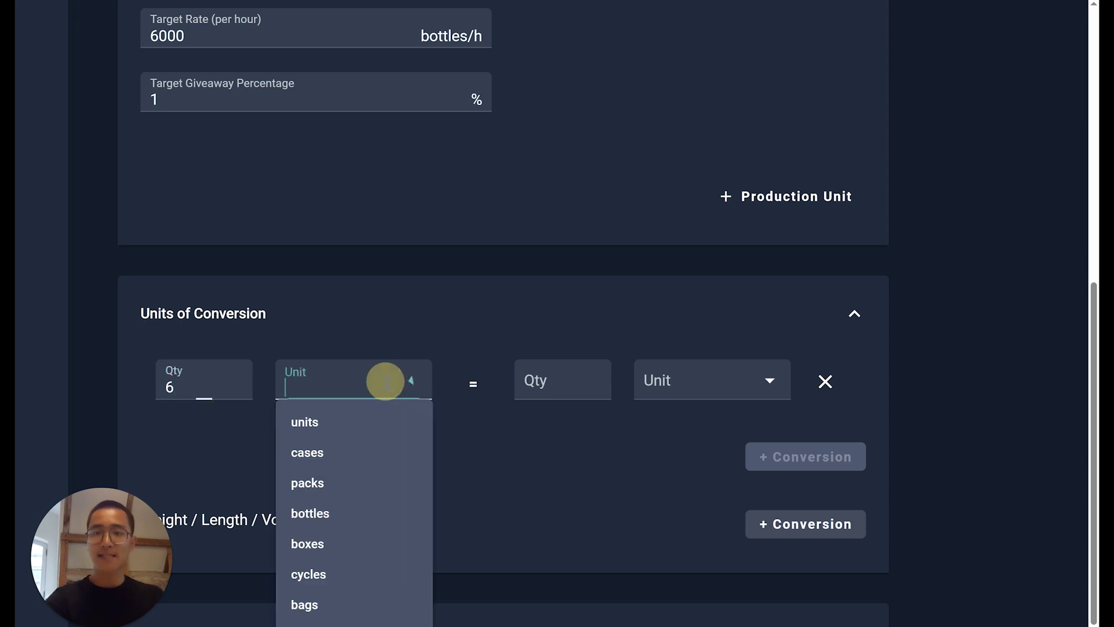
left_click(323, 515)
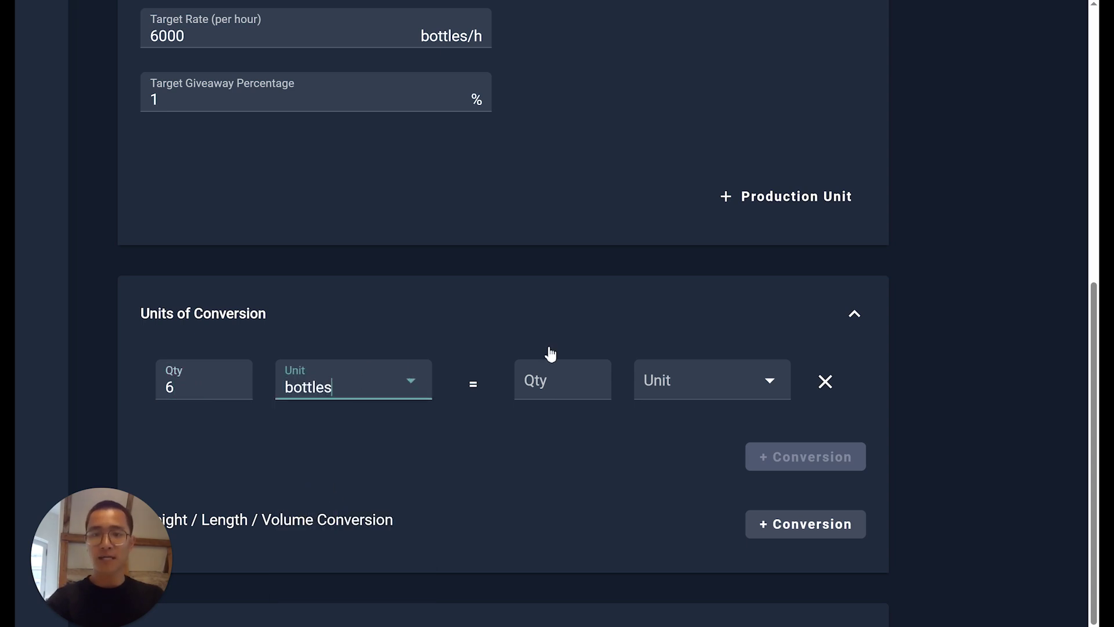
left_click(554, 380)
type("1")
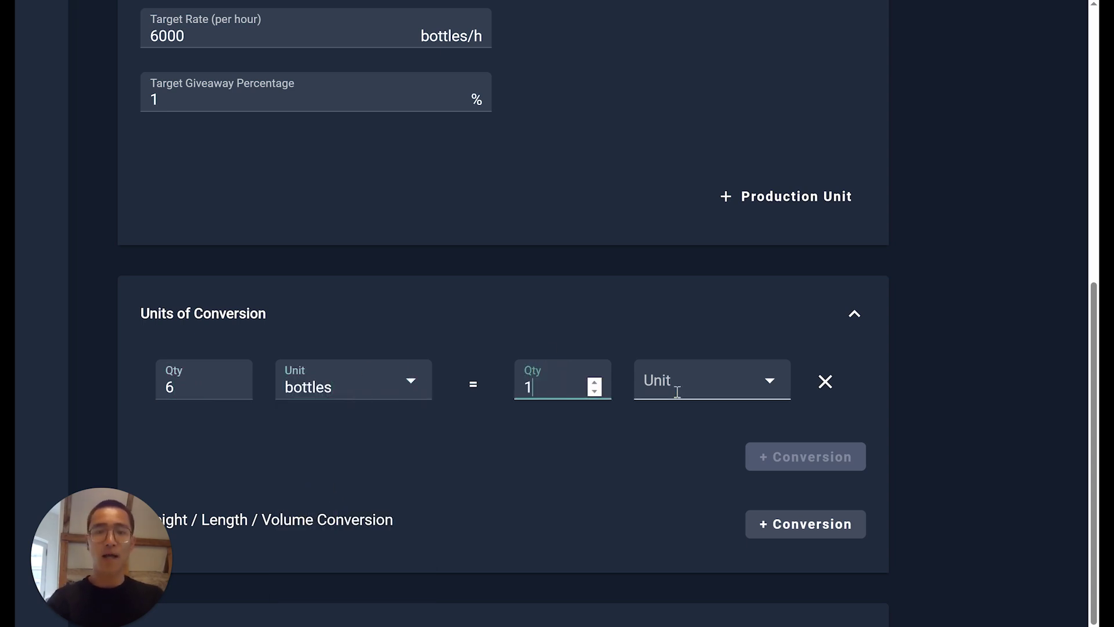
left_click(678, 388)
left_click(667, 453)
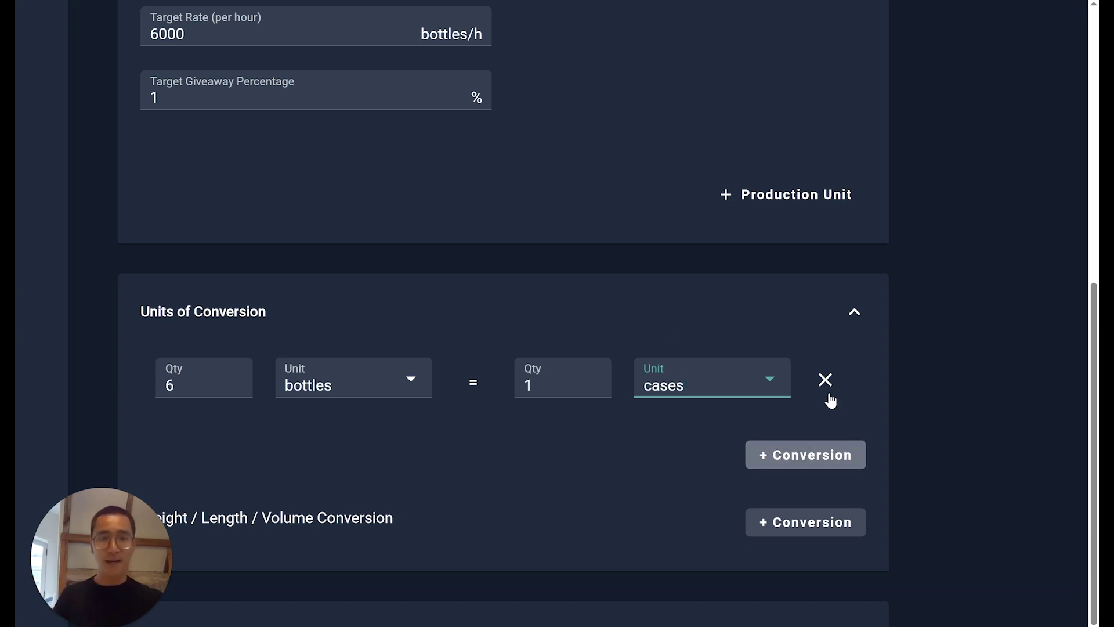
- Add a second unit conversion in which 120 cases equal 1 pallet
left_click(810, 457)
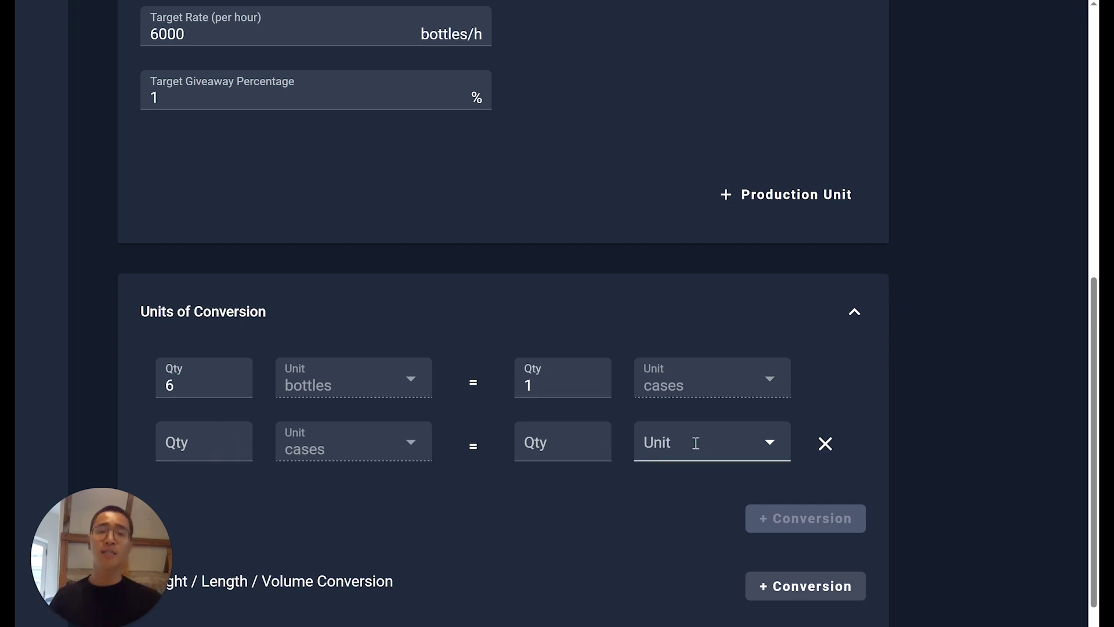
left_click(744, 444)
left_click(680, 411)
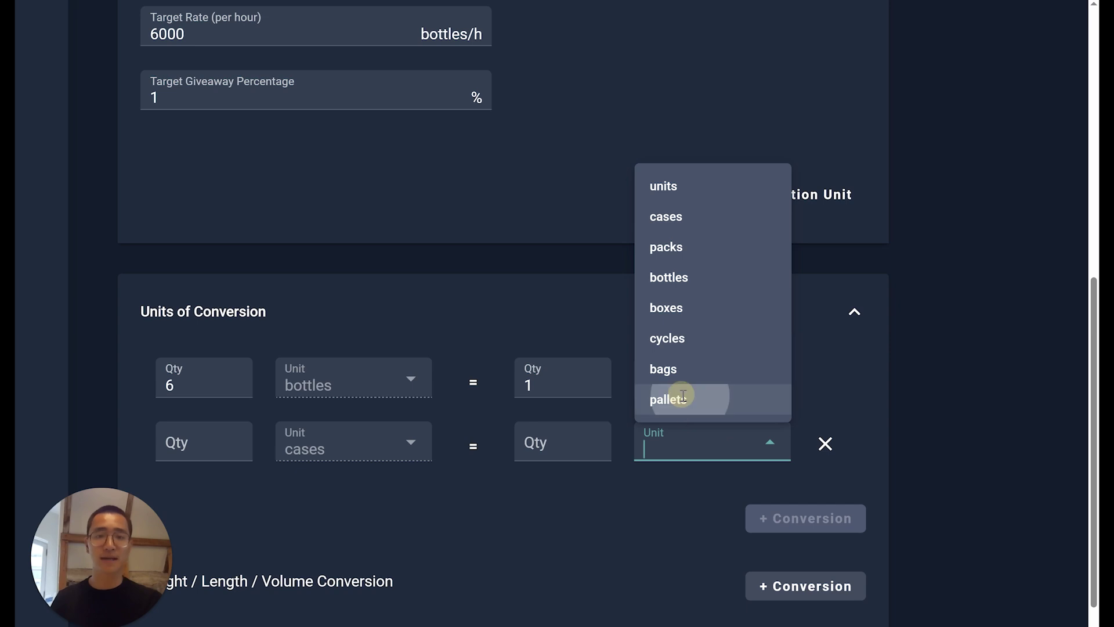
left_click(558, 448)
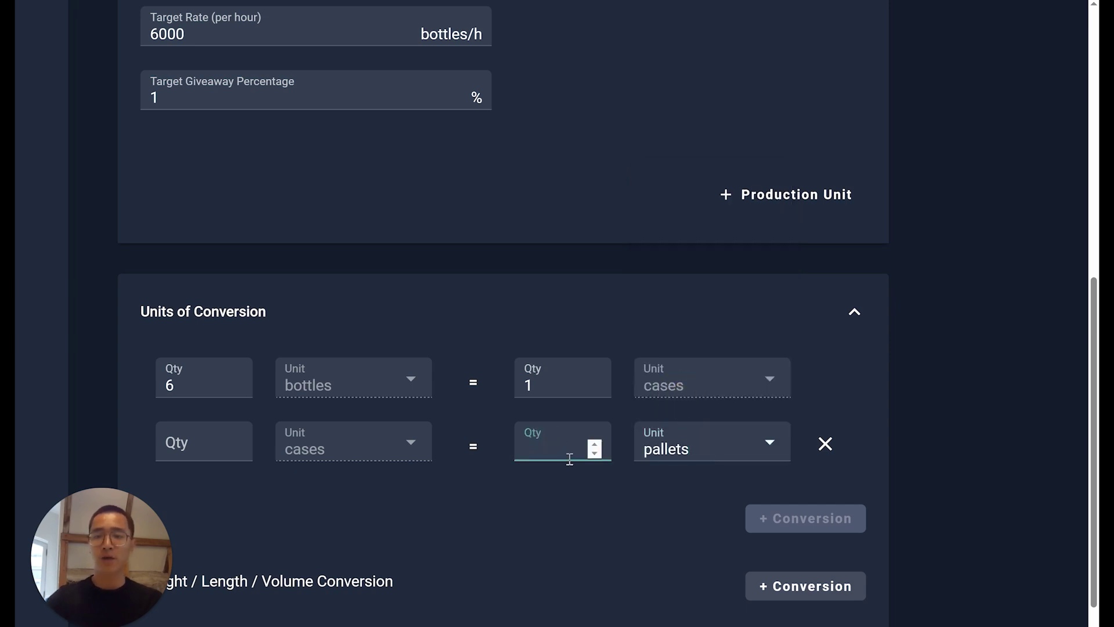
type("1")
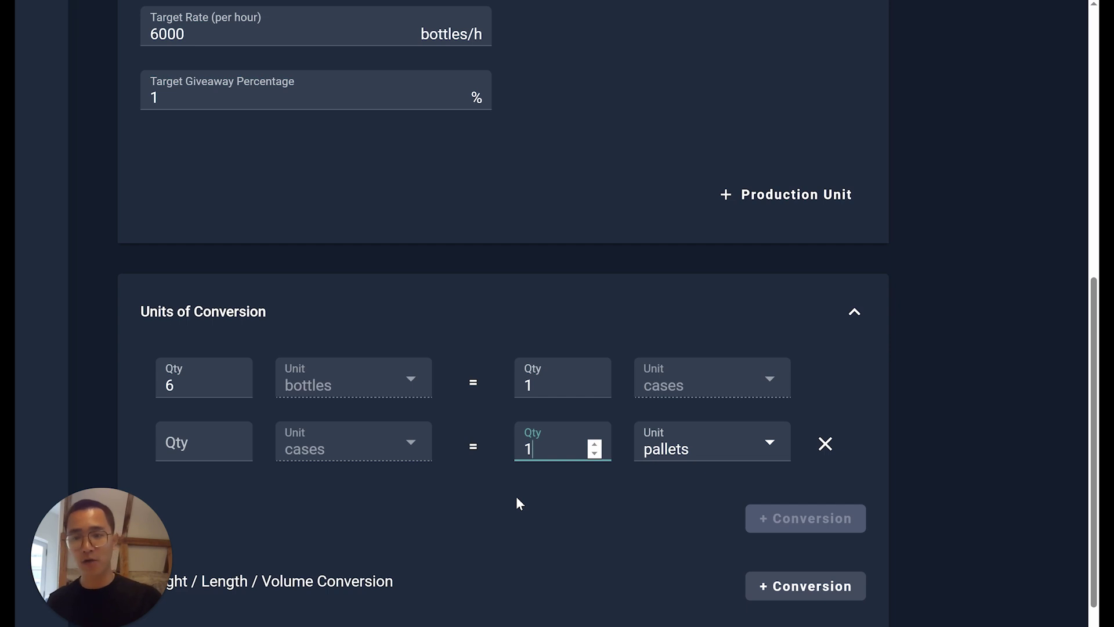
left_click(196, 449)
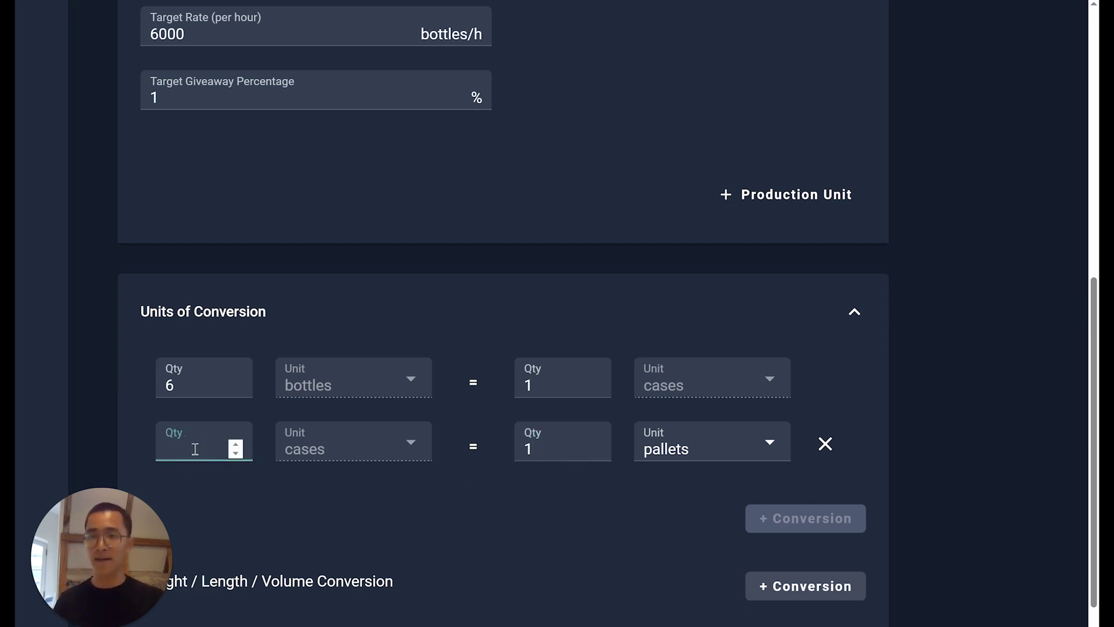
type("120")
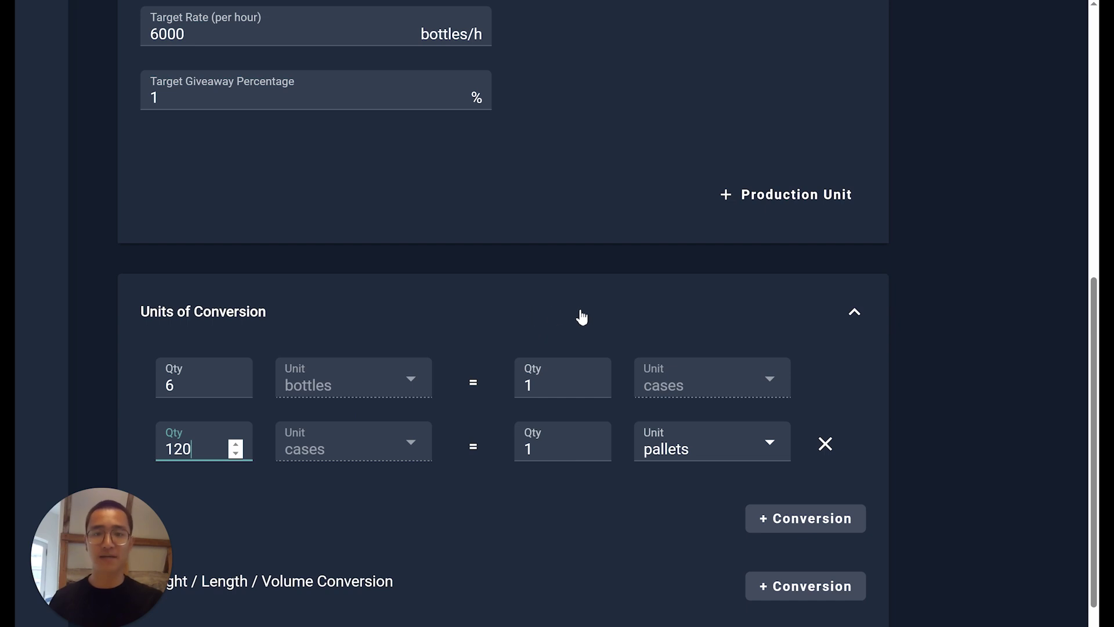
scroll(580, 316, "down", 1)
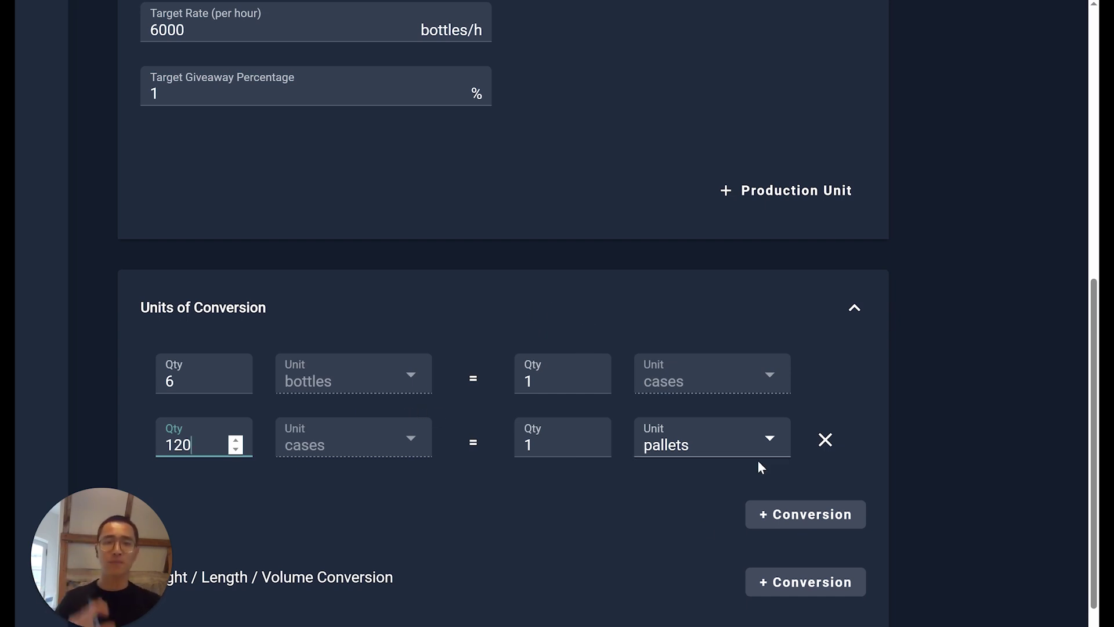
left_click(810, 516)
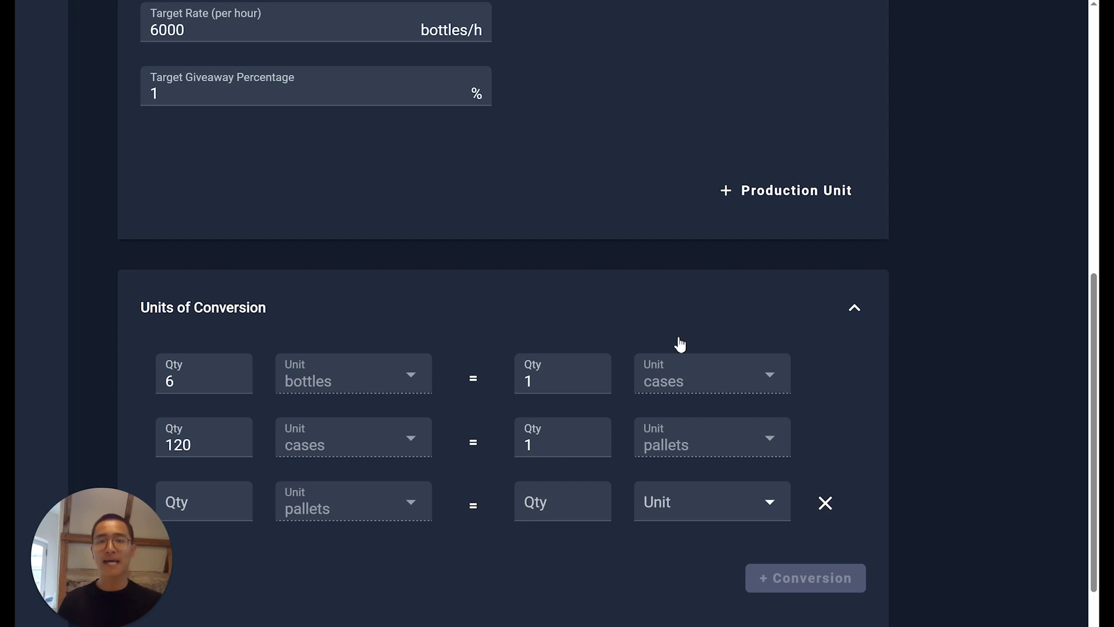
left_click(716, 510)
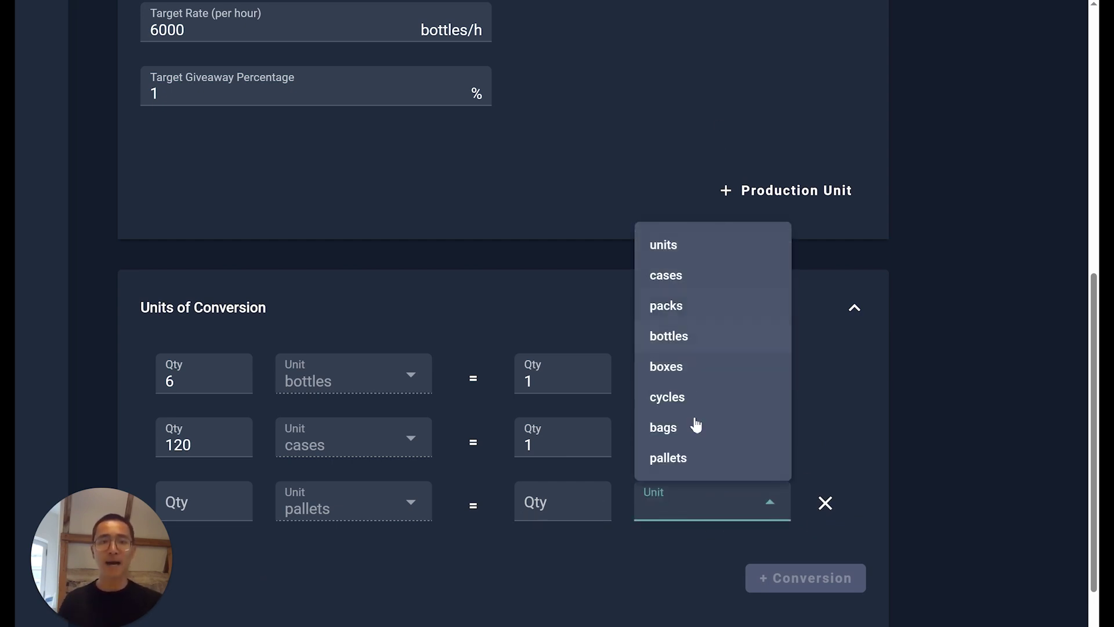
left_click(917, 433)
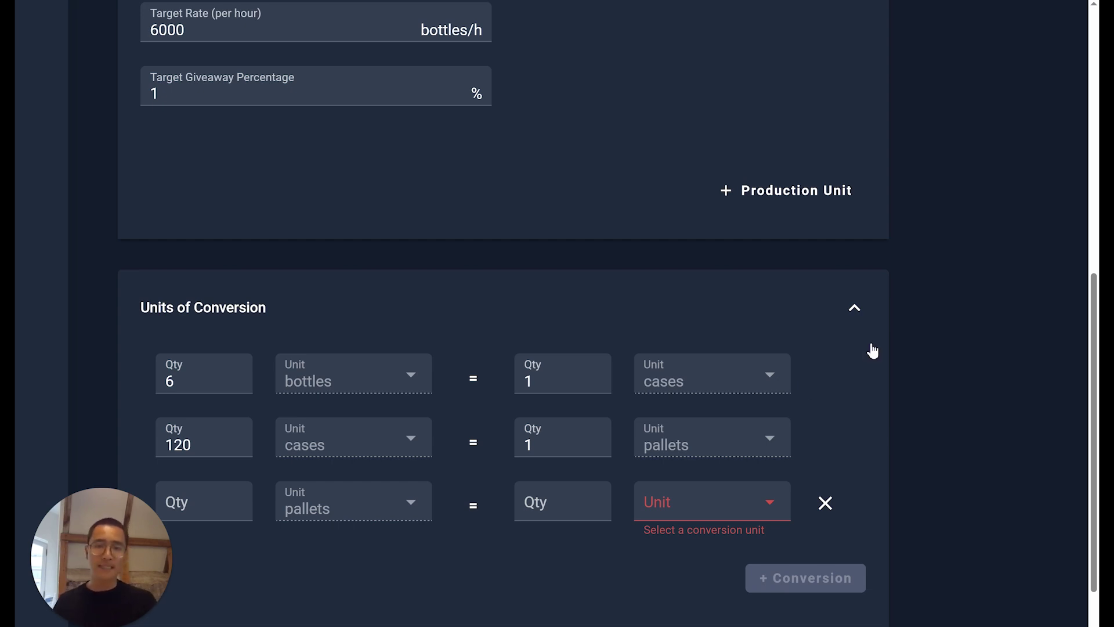
left_click(826, 502)
left_click(981, 361)
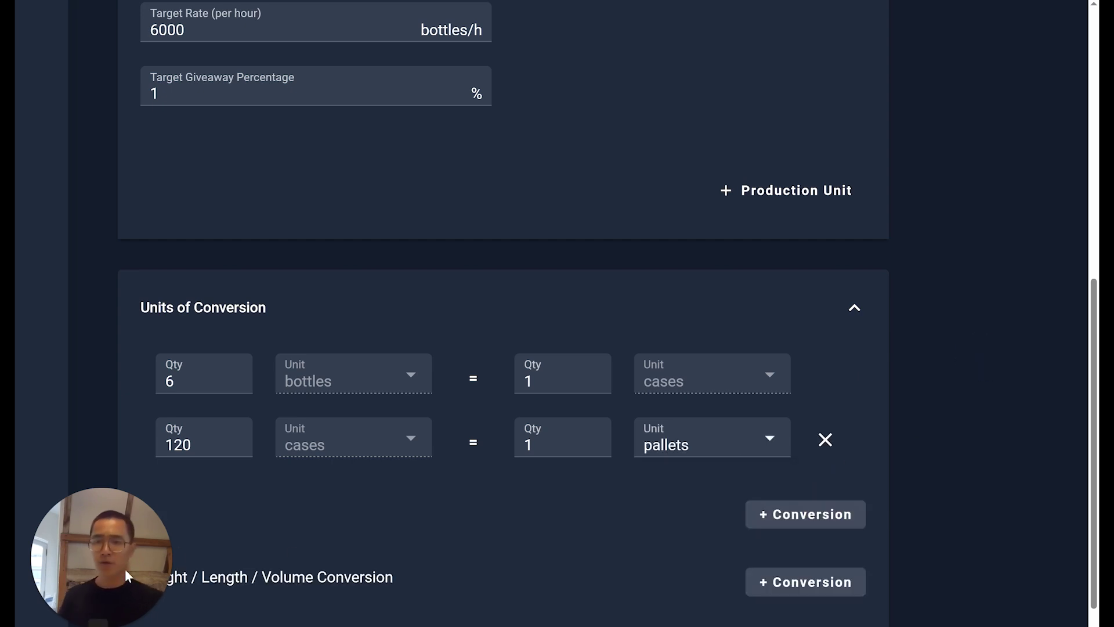
scroll(291, 527, "down", 1)
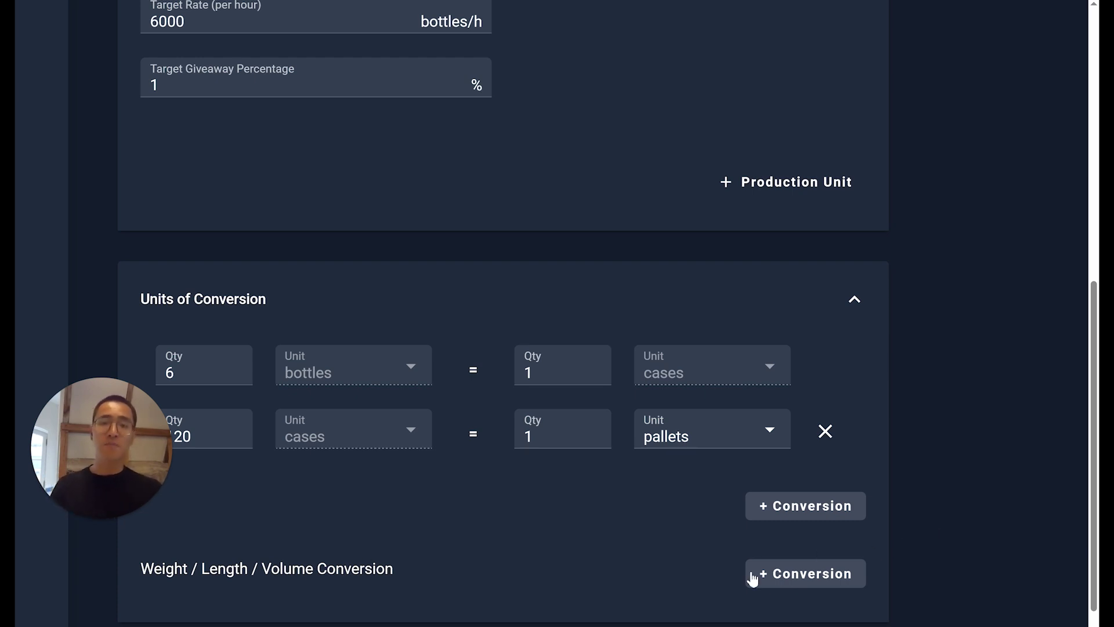
- Add a weight/length/volume conversion to the product in which 1 bottle equals 500 mL
left_click(819, 580)
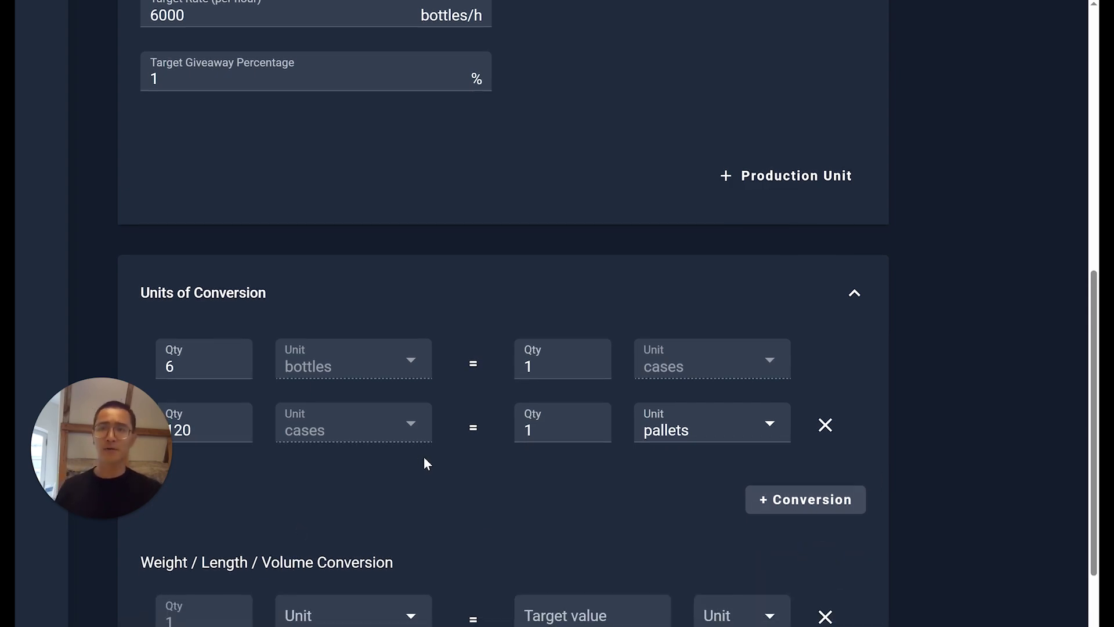
scroll(399, 218, "up", 15)
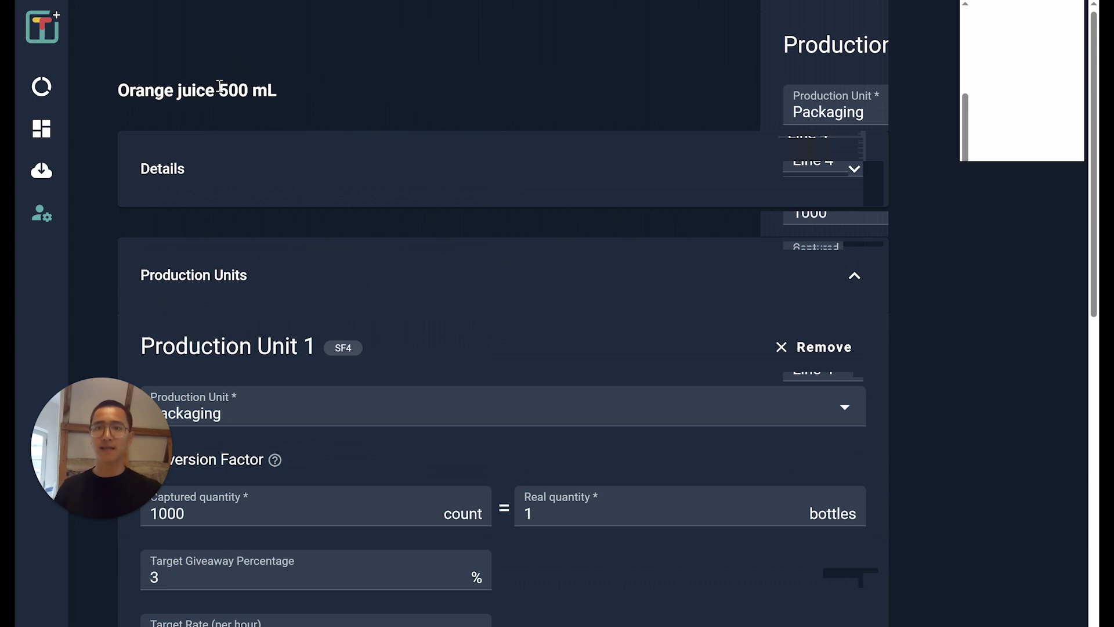
scroll(465, 224, "down", 15)
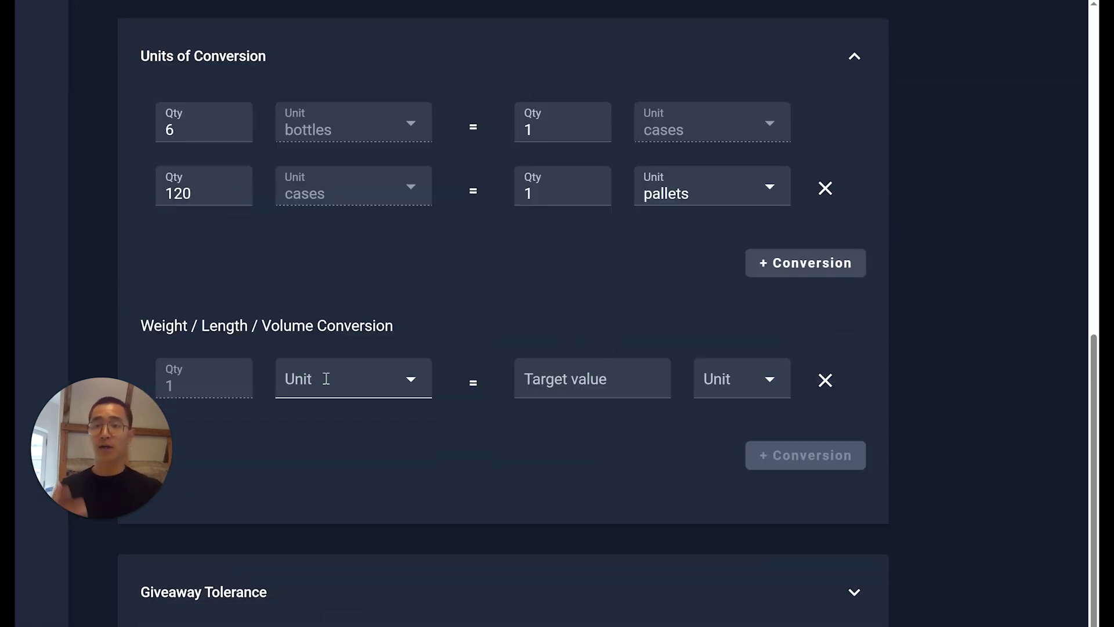
left_click(398, 385)
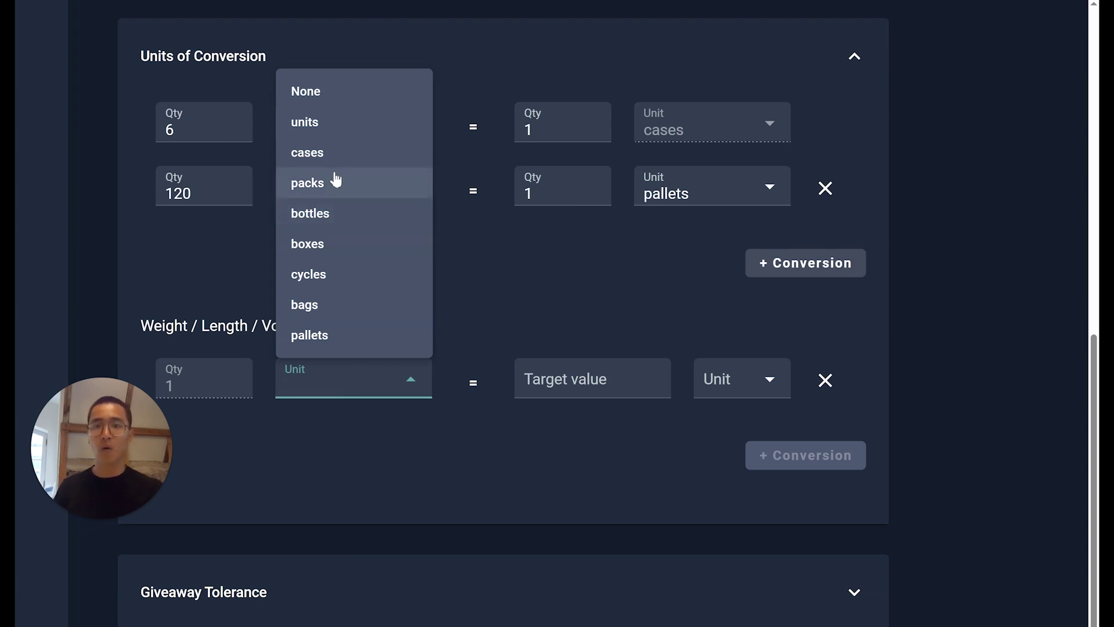
left_click(346, 220)
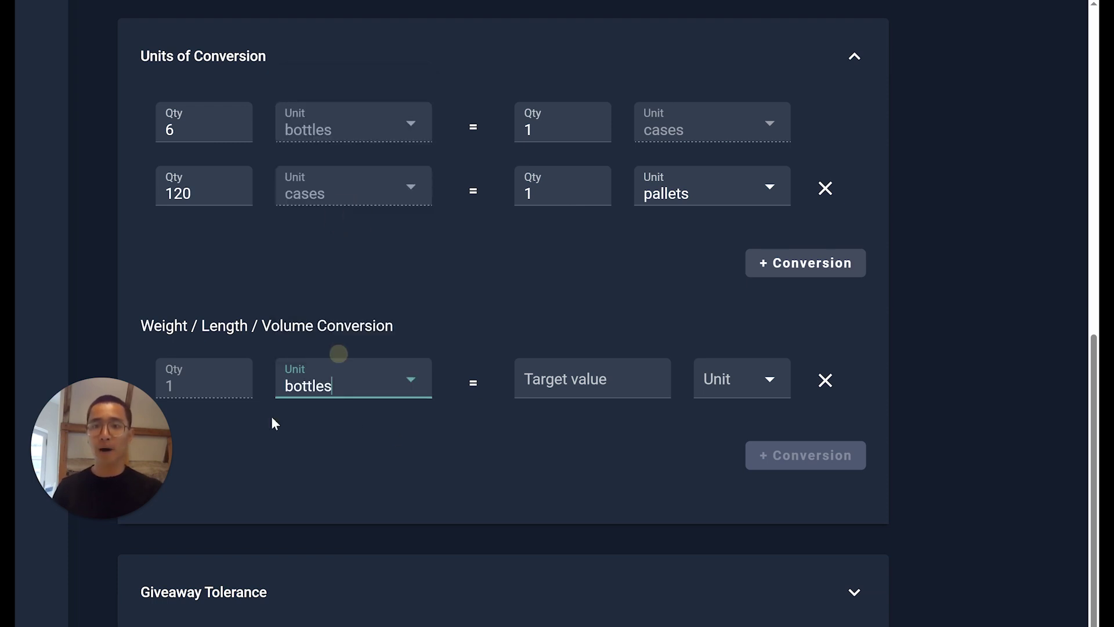
left_click(726, 380)
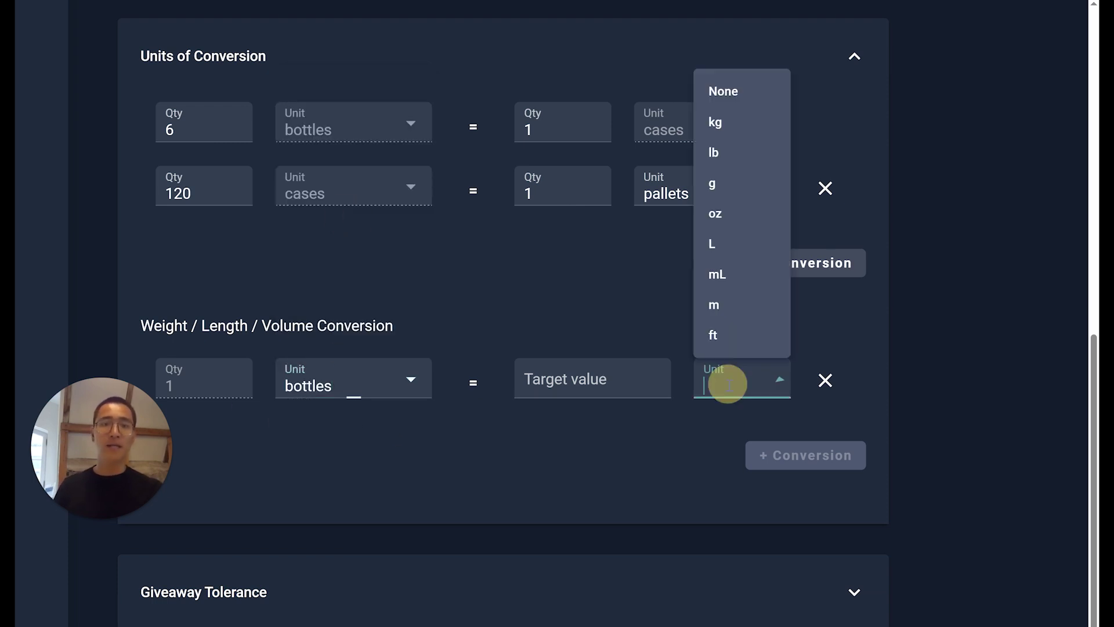
left_click(719, 274)
left_click(587, 379)
type("500")
left_click(584, 280)
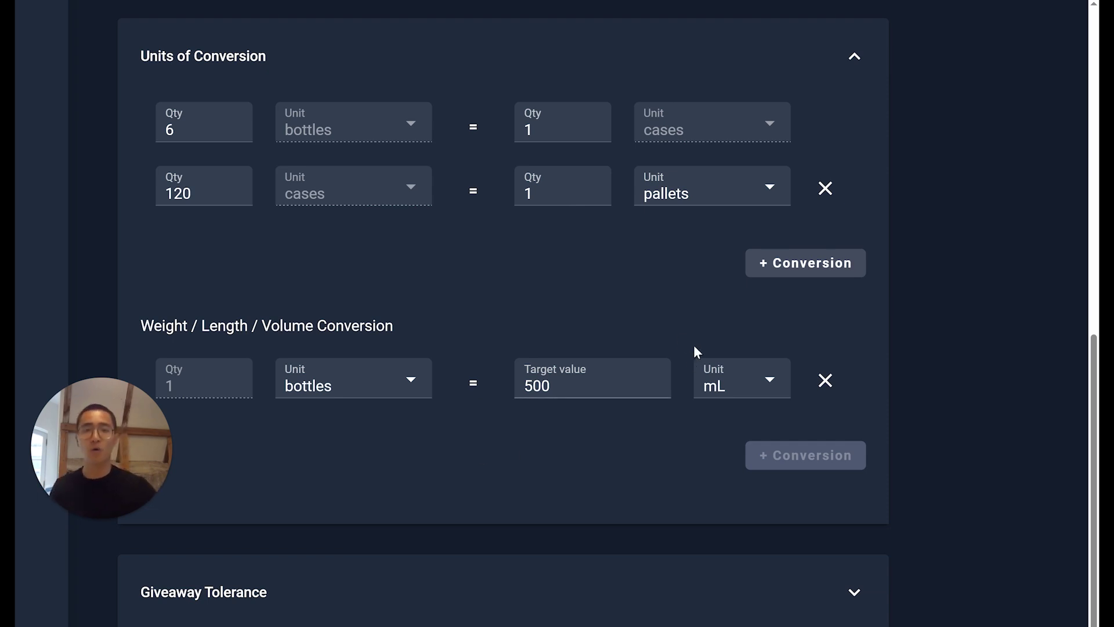
left_click(769, 382)
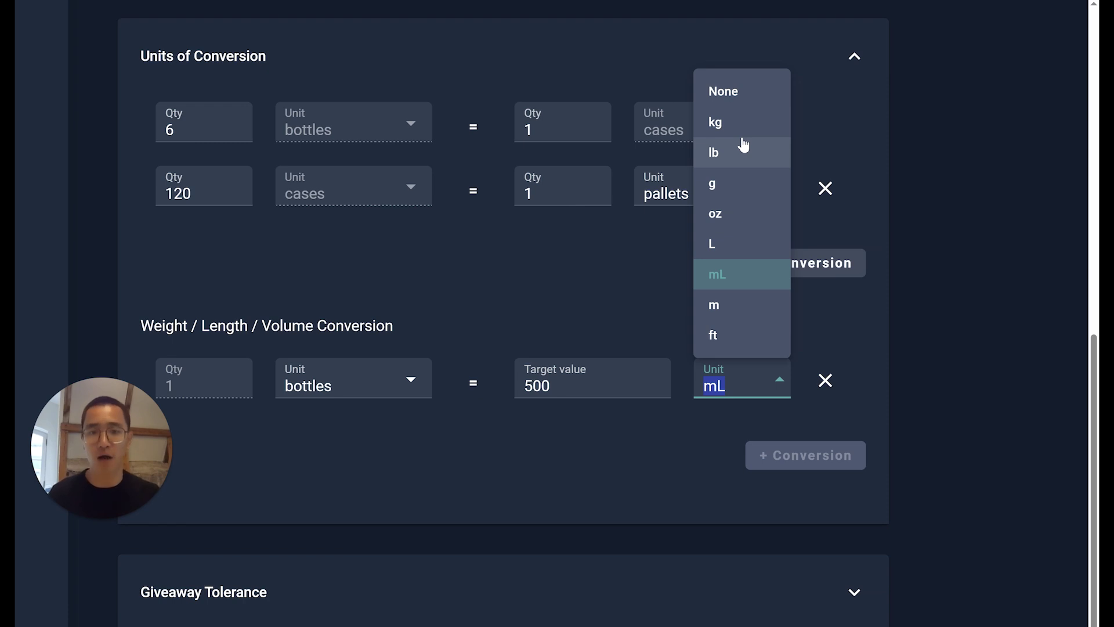
left_click(824, 325)
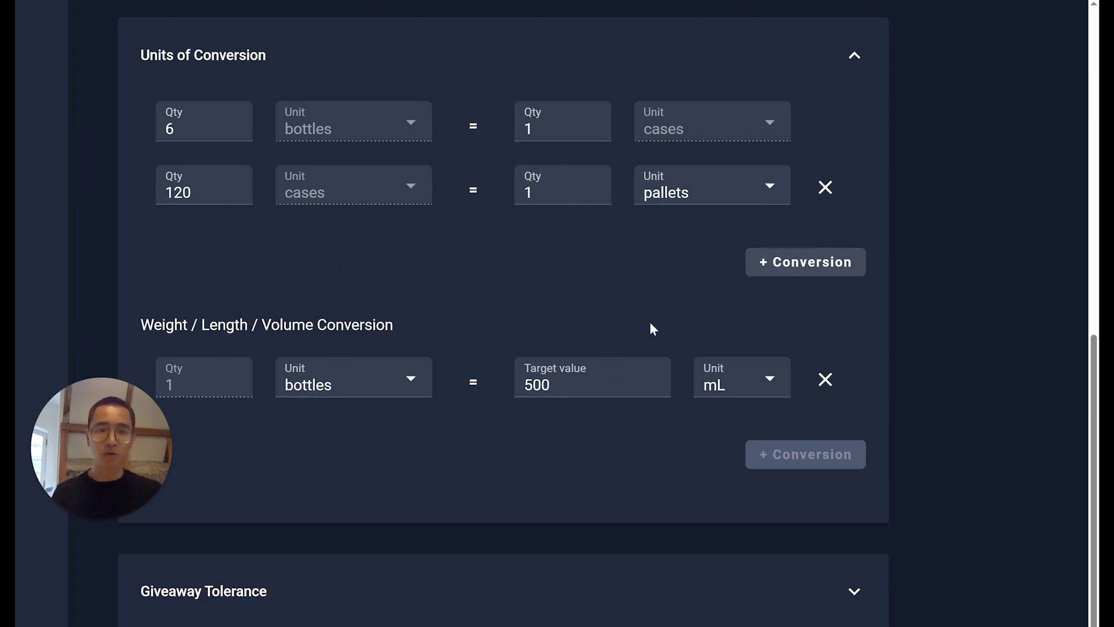
scroll(651, 325, "down", 1)
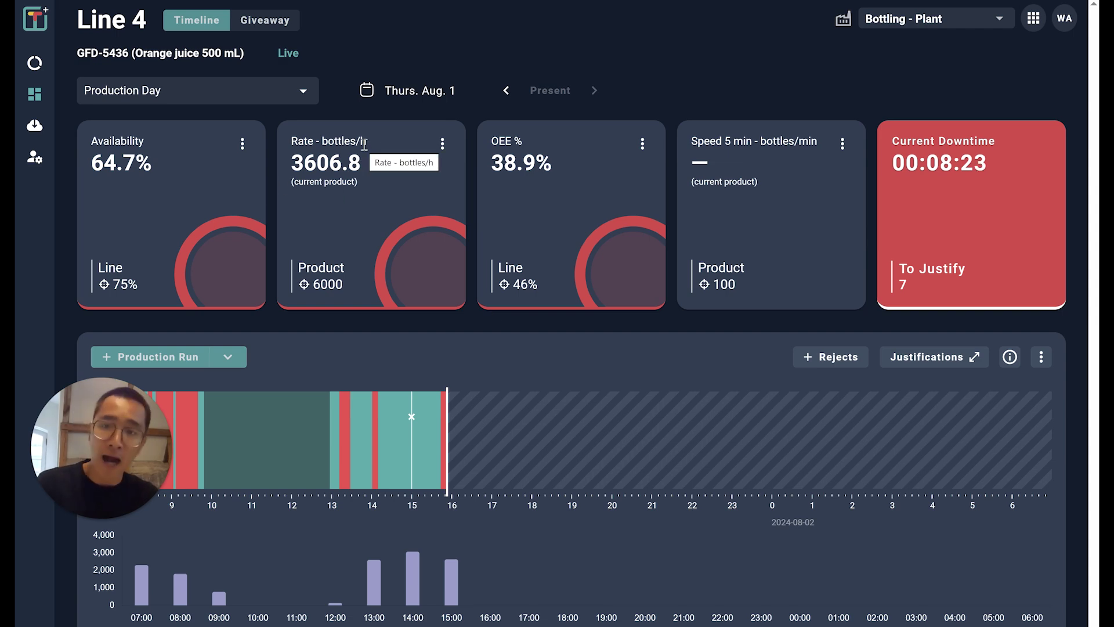
- Change Line 4's Availability card to the performance rate per hour in boxes, and switch its converted unit to cases
left_click(242, 145)
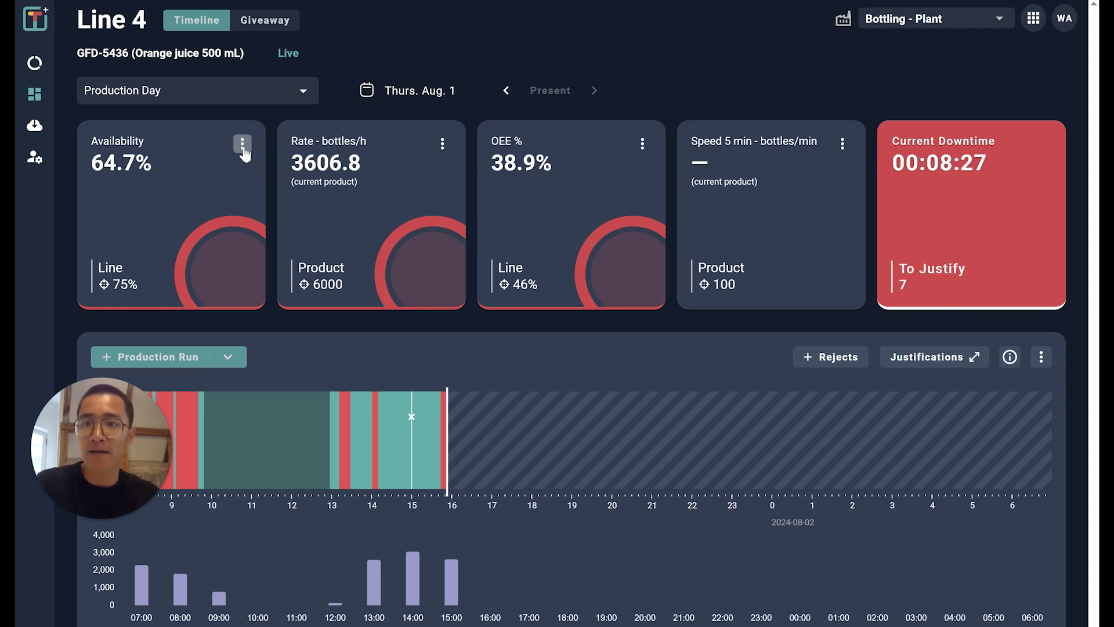
left_click(242, 145)
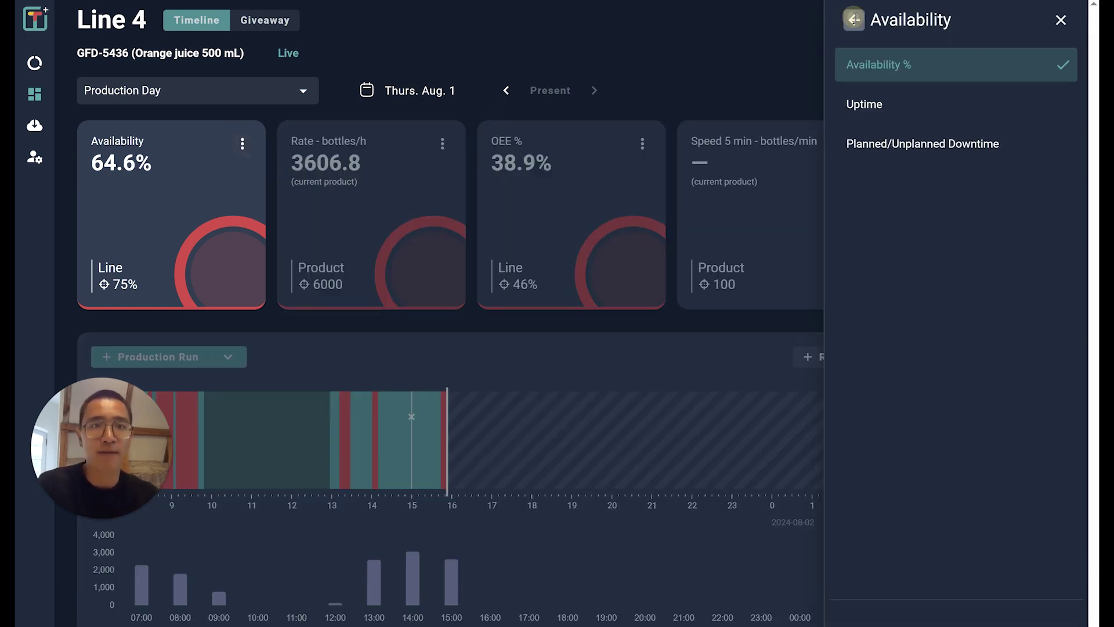
left_click(854, 22)
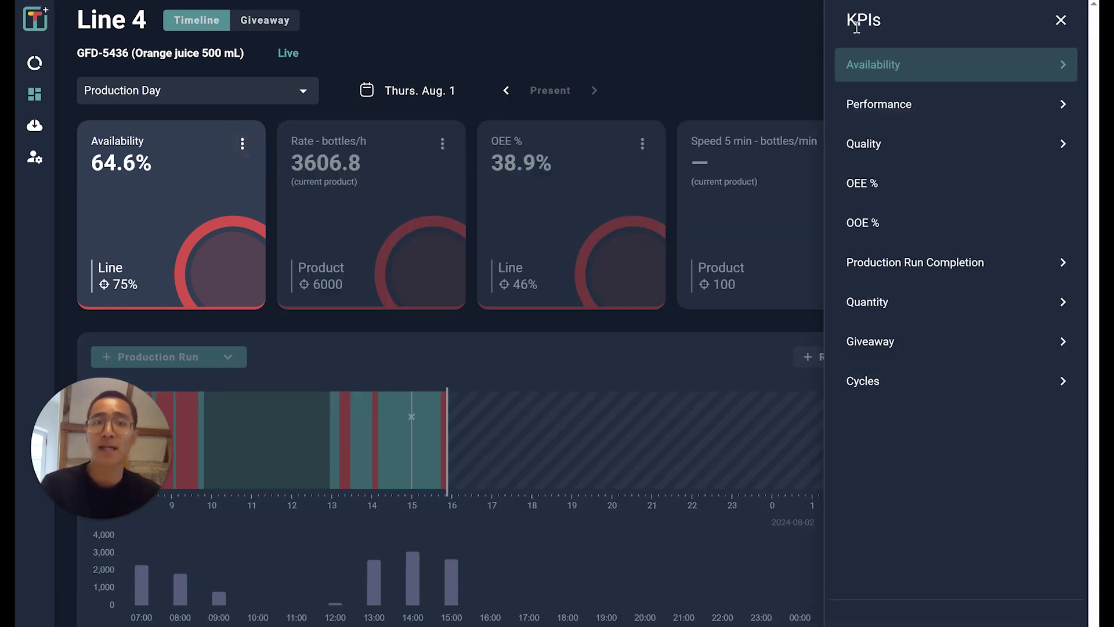
left_click(918, 106)
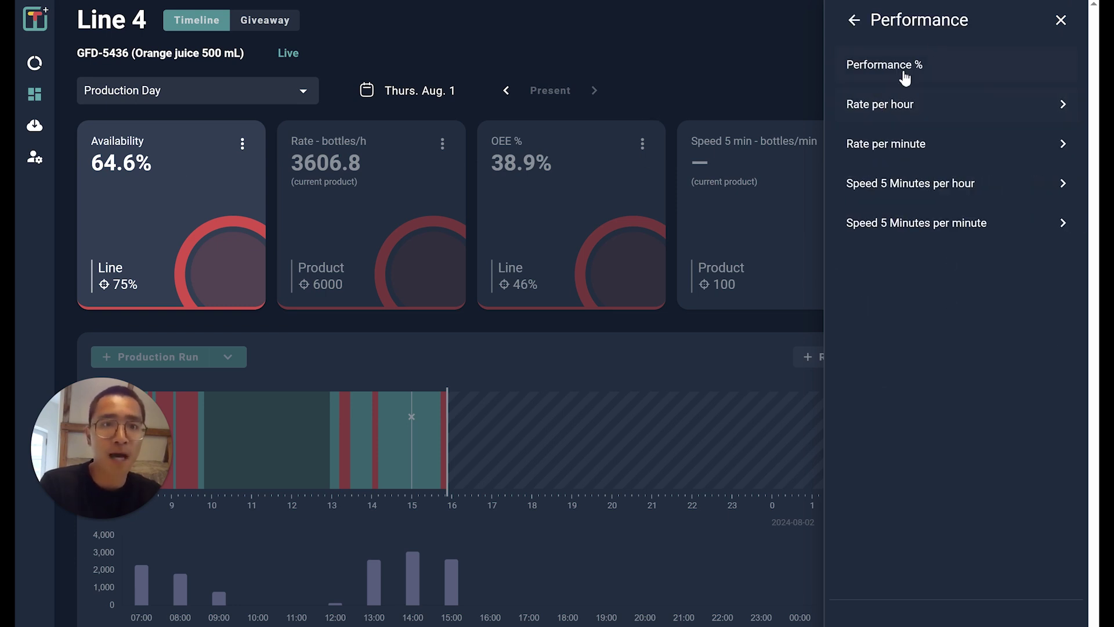
left_click(941, 110)
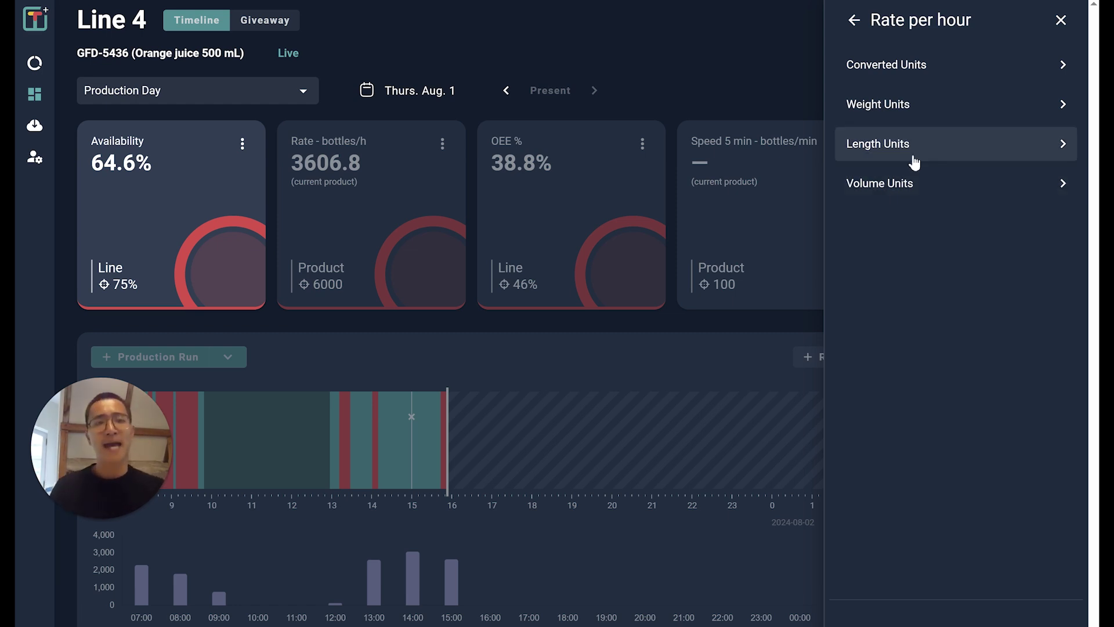
left_click(882, 186)
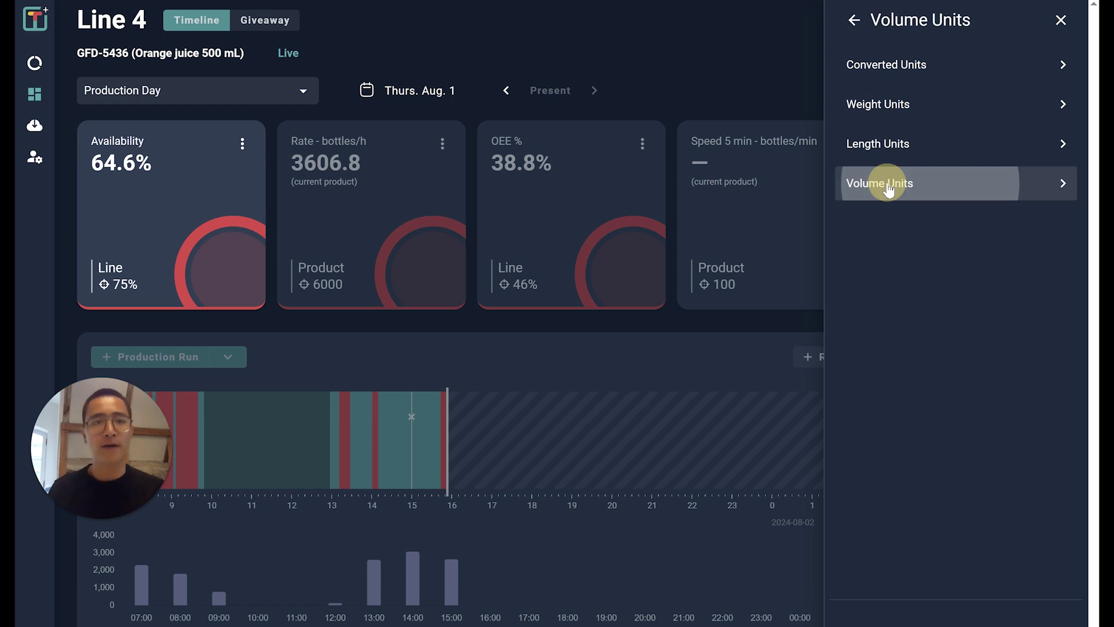
left_click(854, 20)
left_click(958, 68)
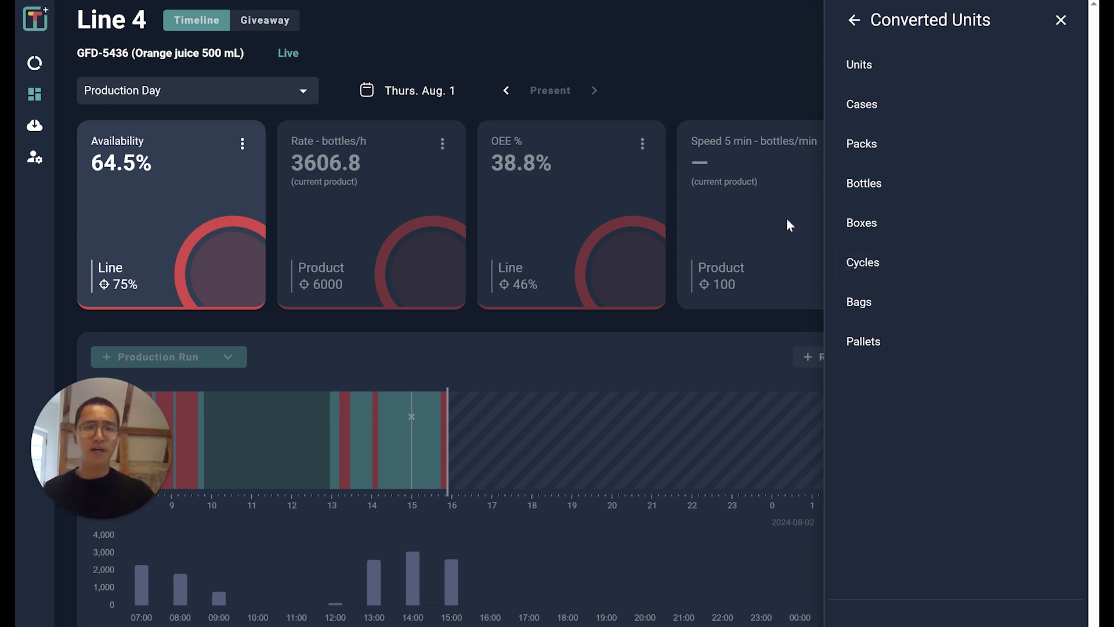
left_click(877, 226)
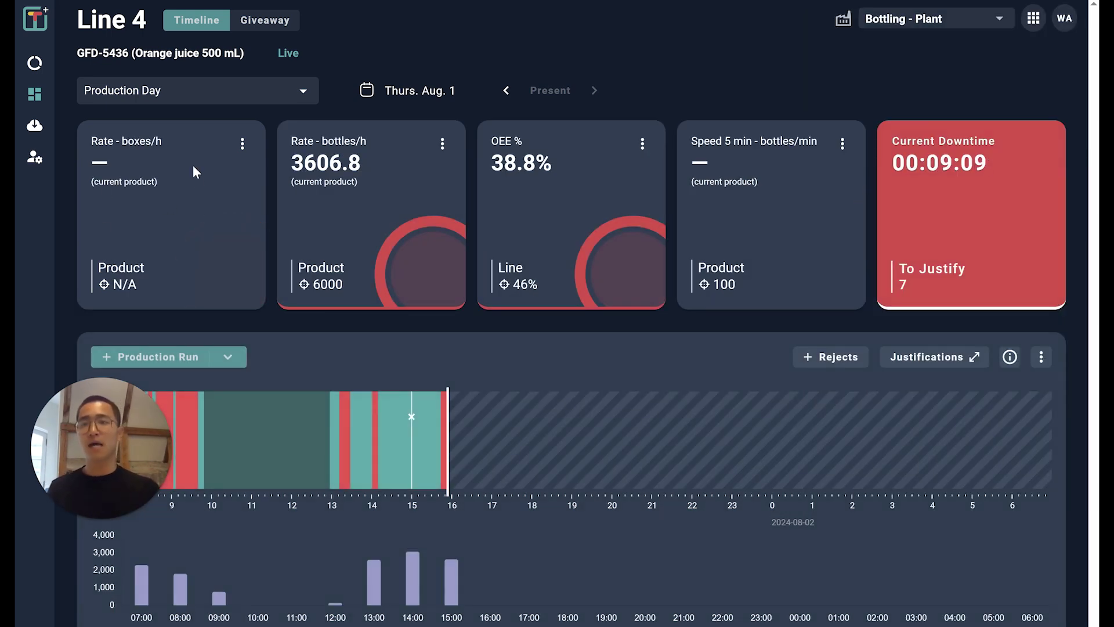
left_click(243, 144)
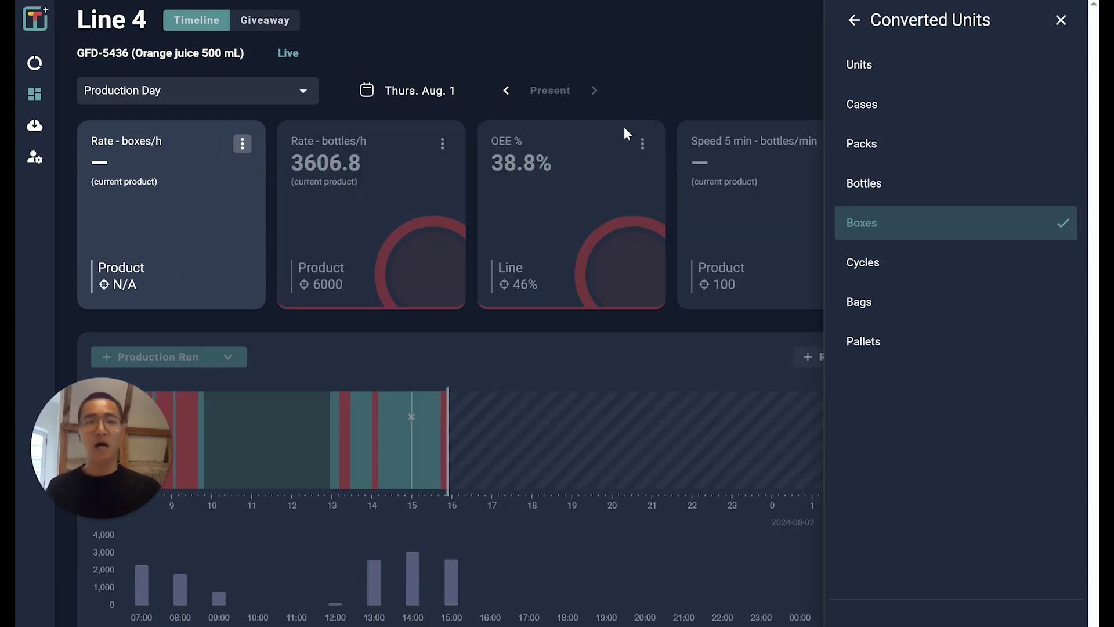
left_click(918, 108)
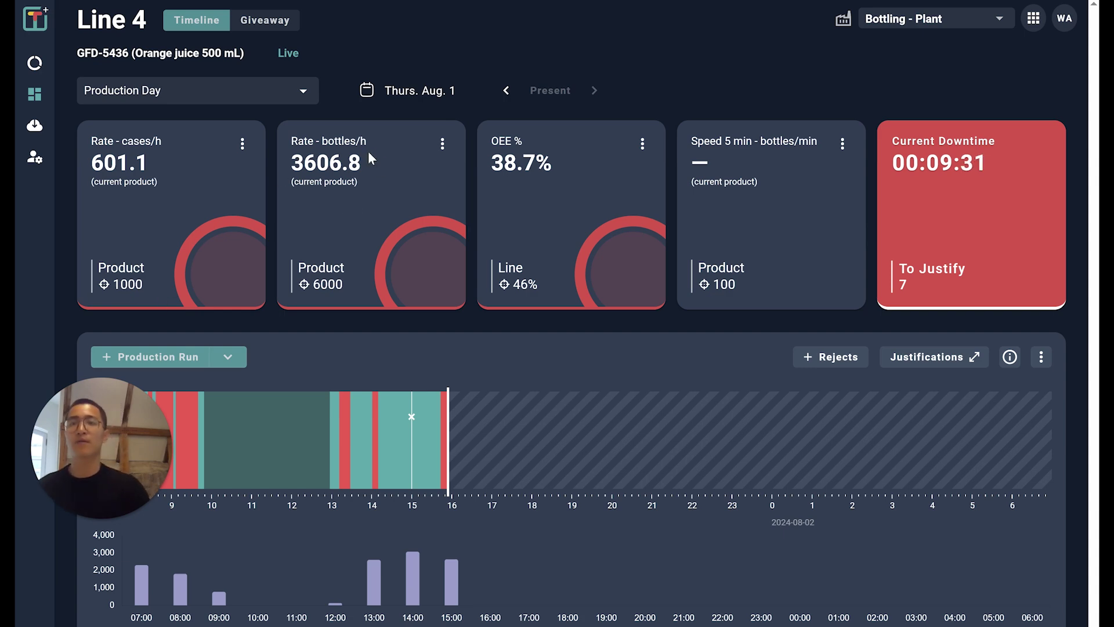
- Replace the OEE % card's KPI with the current product quantity in bottles
left_click(643, 145)
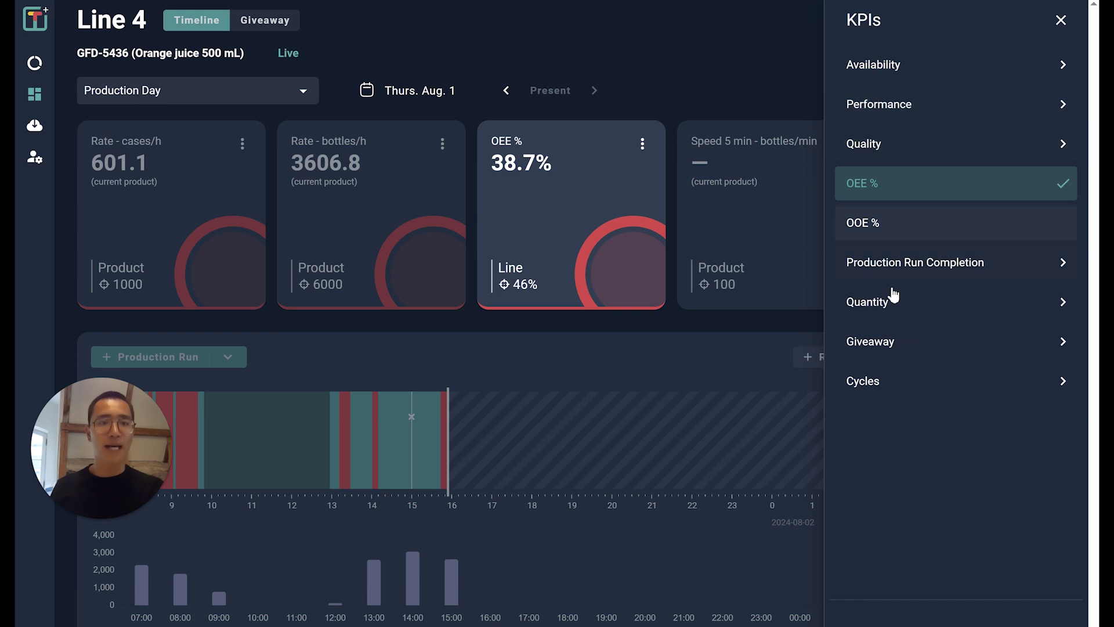
left_click(900, 309)
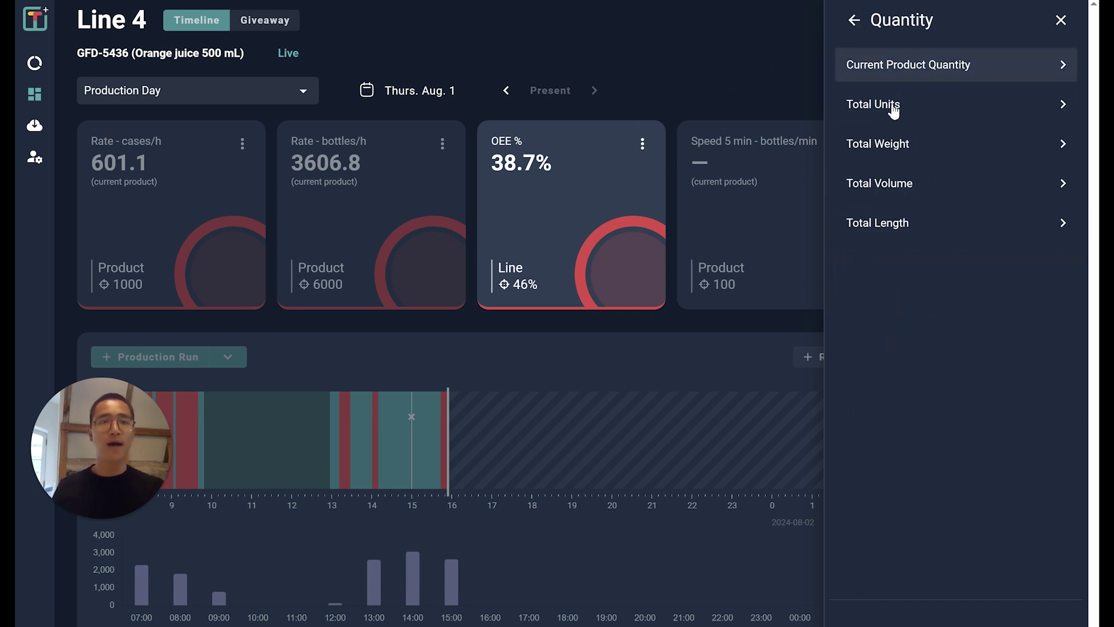
left_click(933, 68)
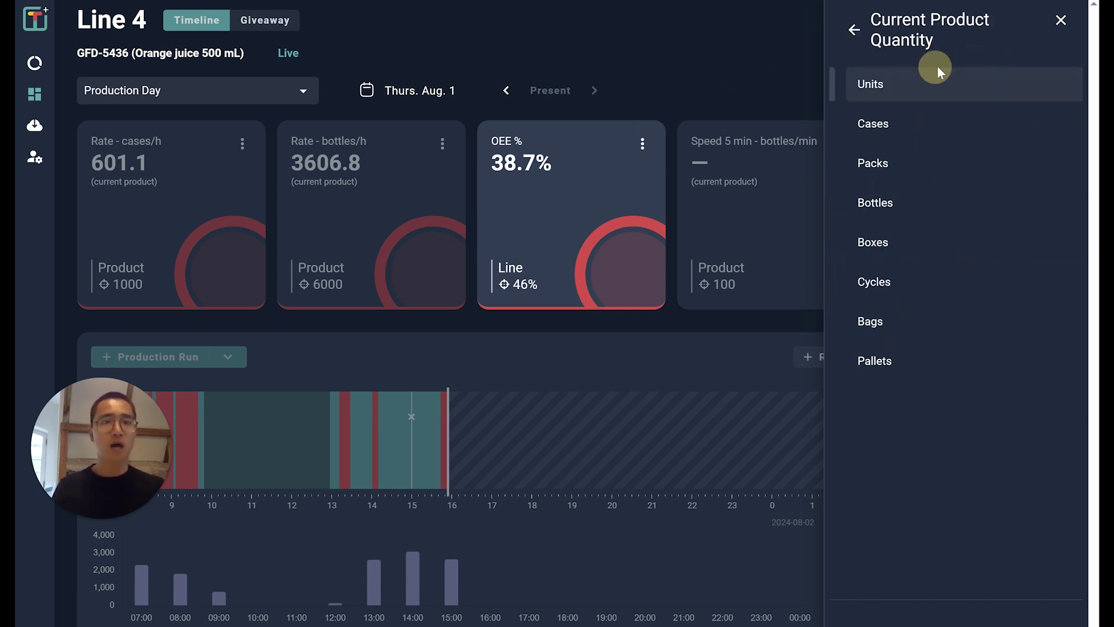
left_click(887, 167)
- Replace the 5-minute speed card's KPI with the current product quantity in cases
left_click(843, 143)
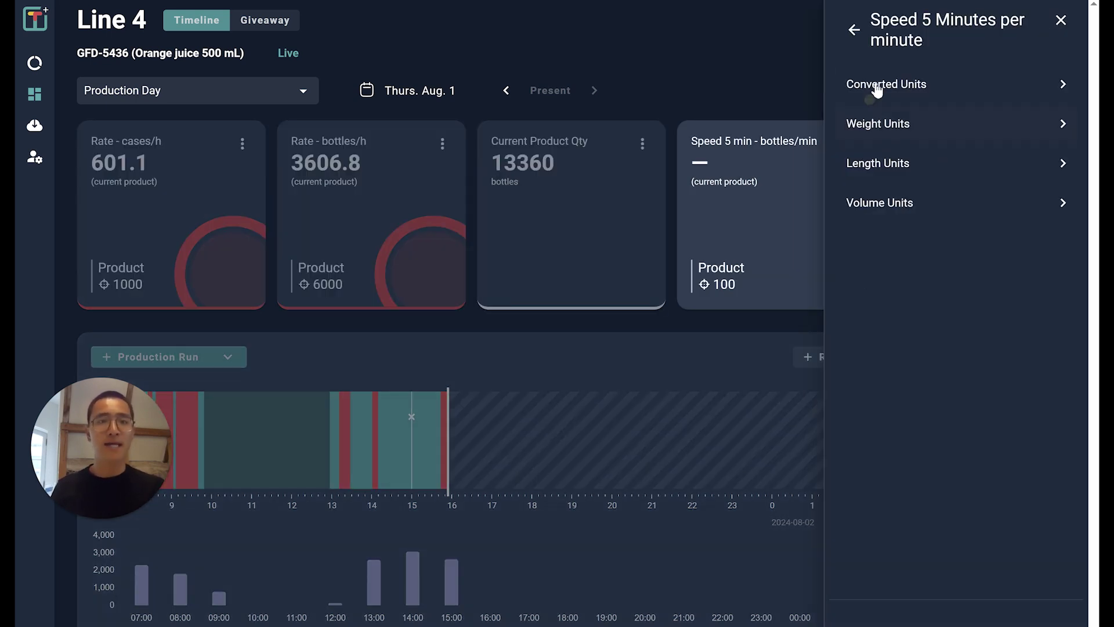
left_click(851, 30)
left_click(851, 20)
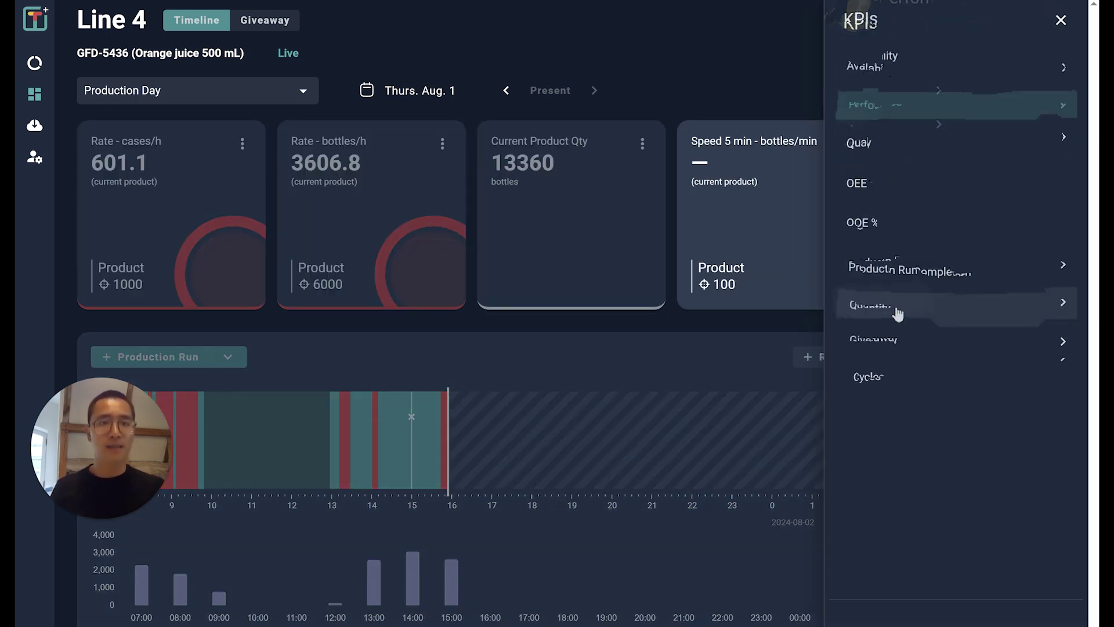
left_click(896, 305)
left_click(944, 67)
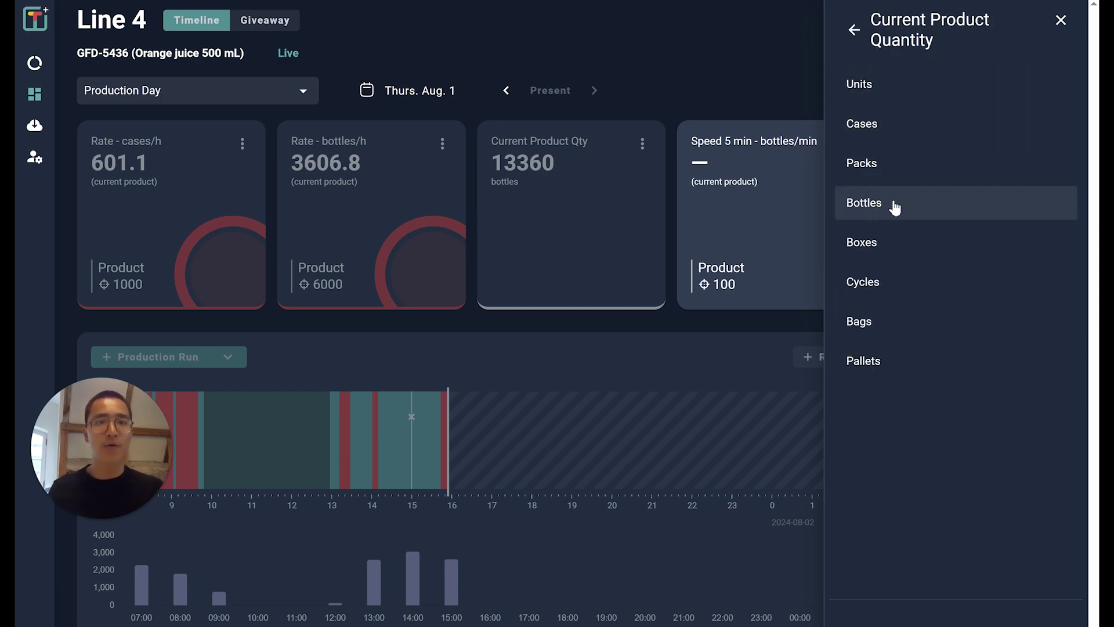
left_click(897, 244)
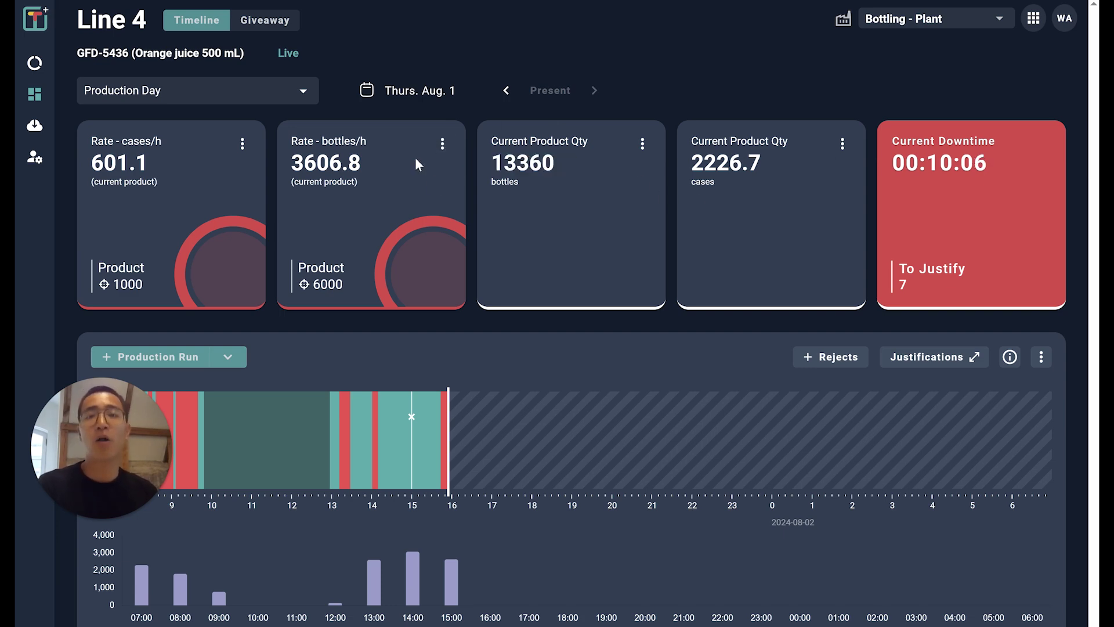
- Replace the bottles-per-hour rate card's KPI with the current product quantity in bottles
left_click(443, 145)
left_click(855, 20)
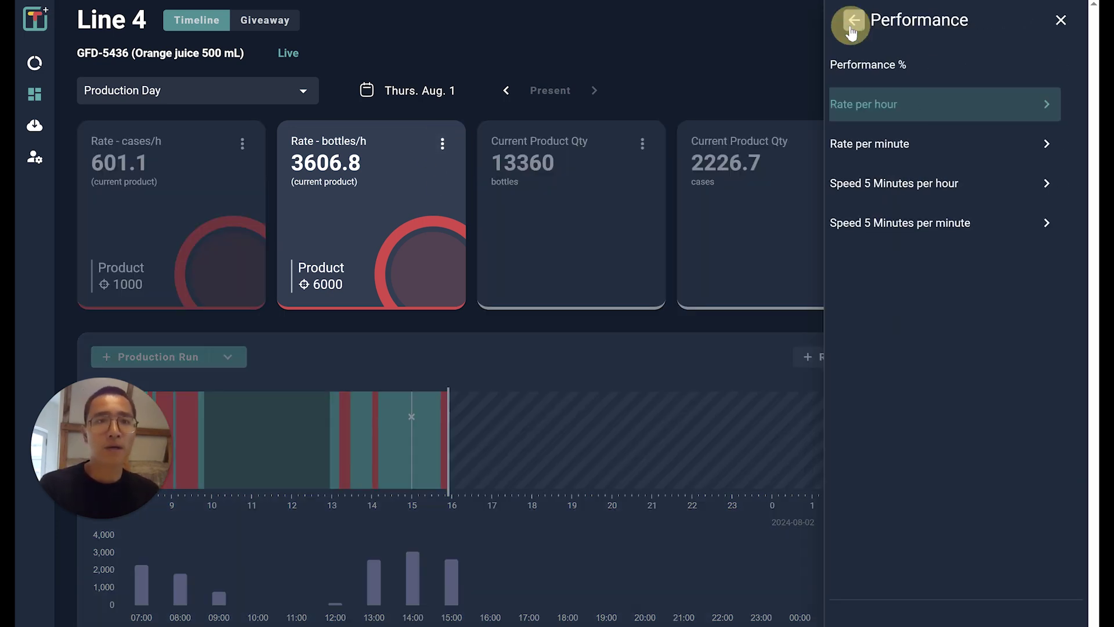
left_click(854, 20)
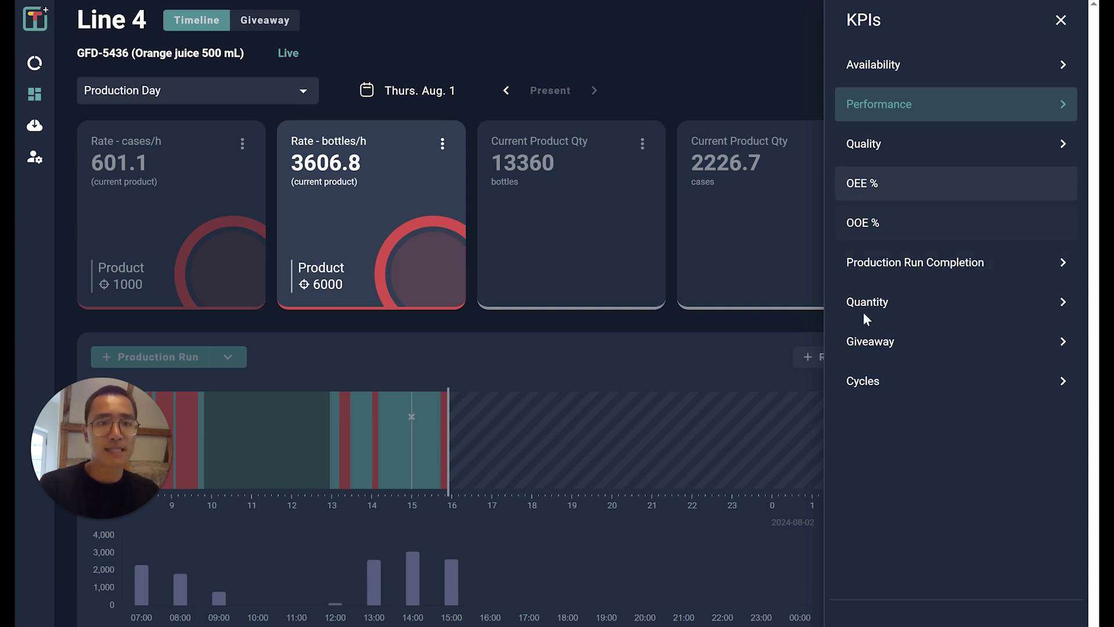
left_click(903, 301)
left_click(925, 79)
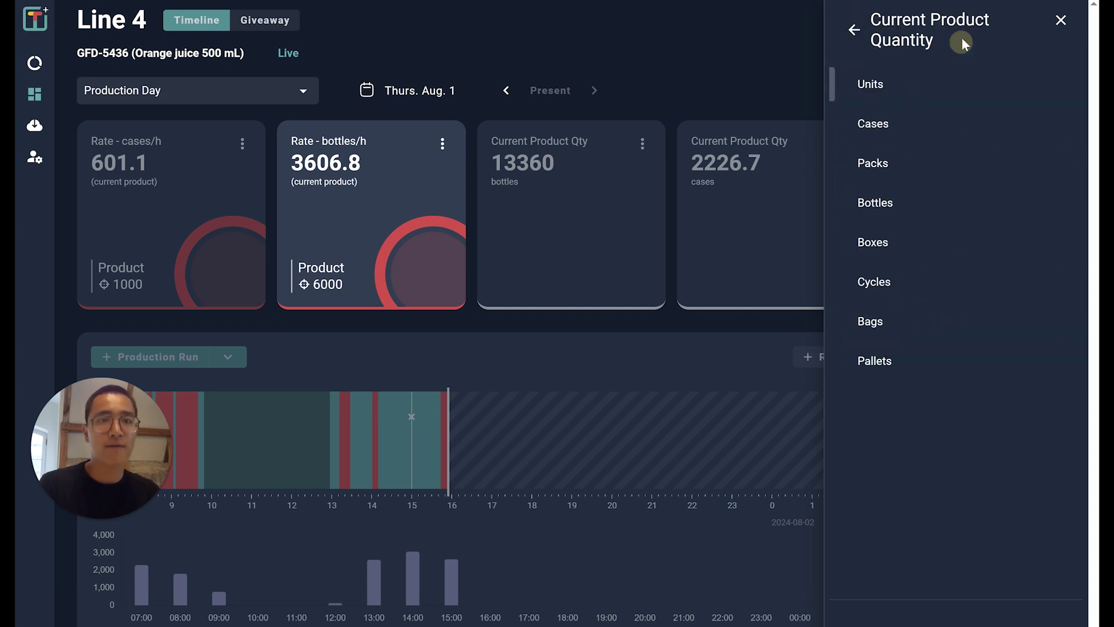
left_click(879, 201)
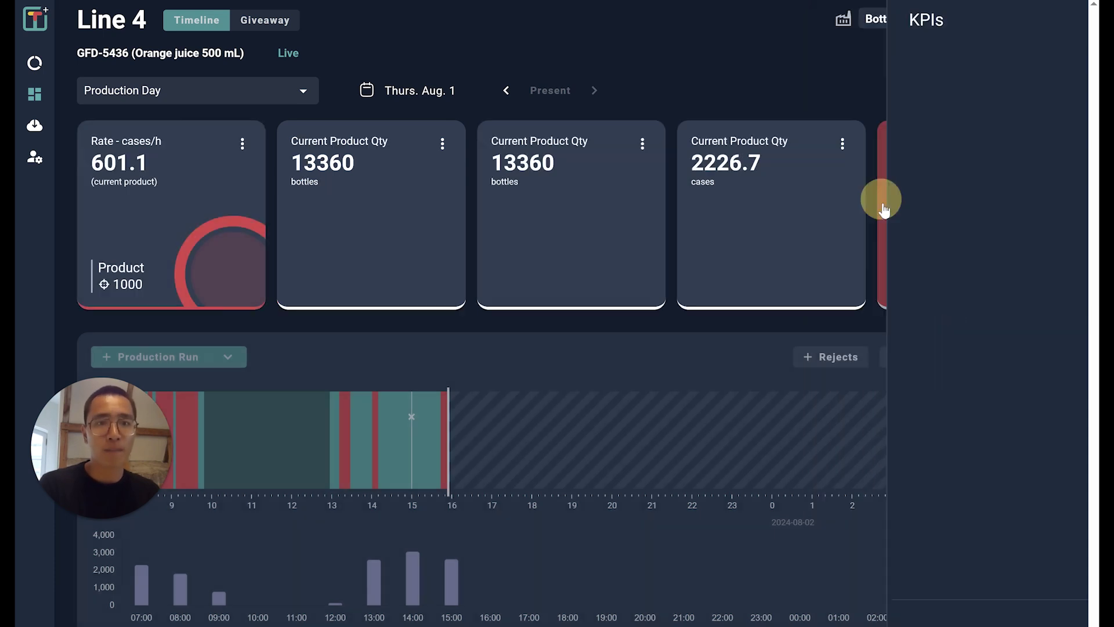
- Set the current product quantity unit to cases on the third KPI card and to pallets on the fourth
left_click(643, 144)
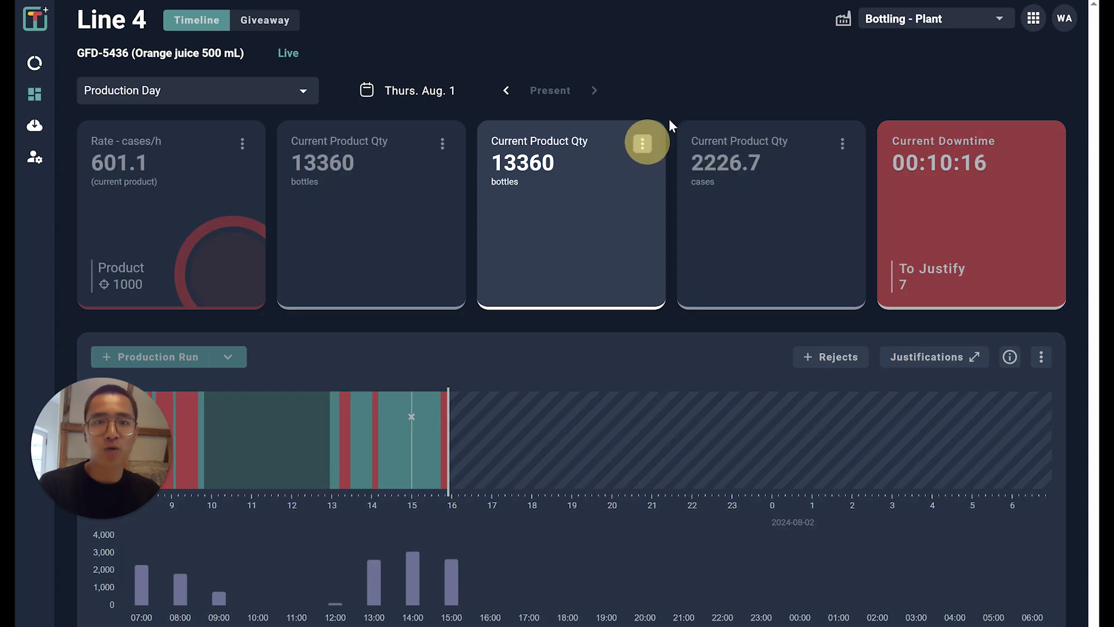
left_click(864, 123)
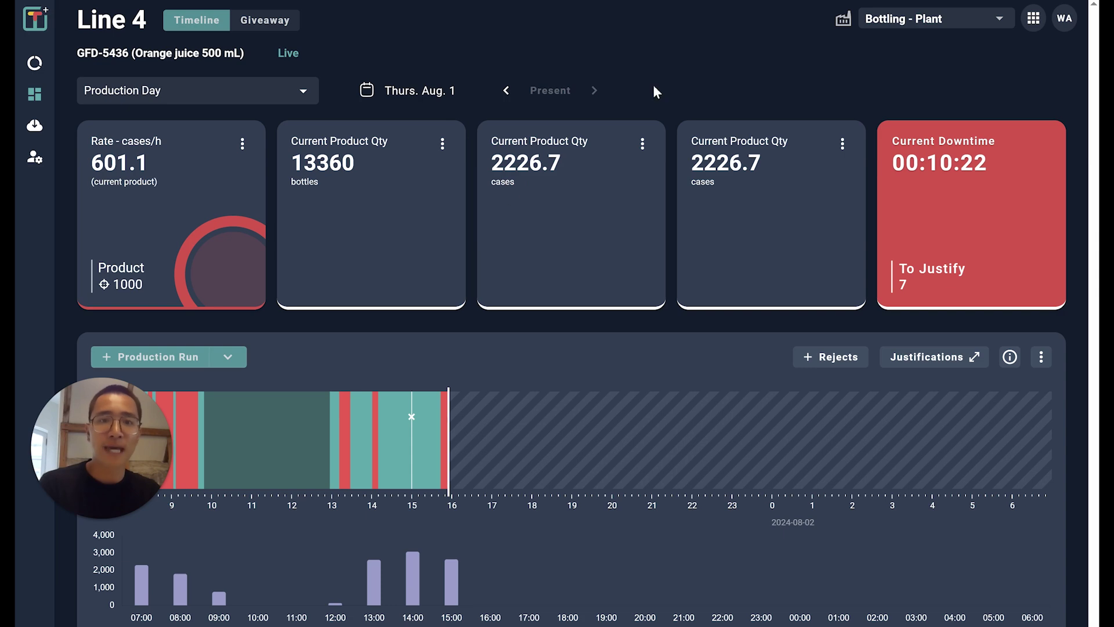
left_click(843, 143)
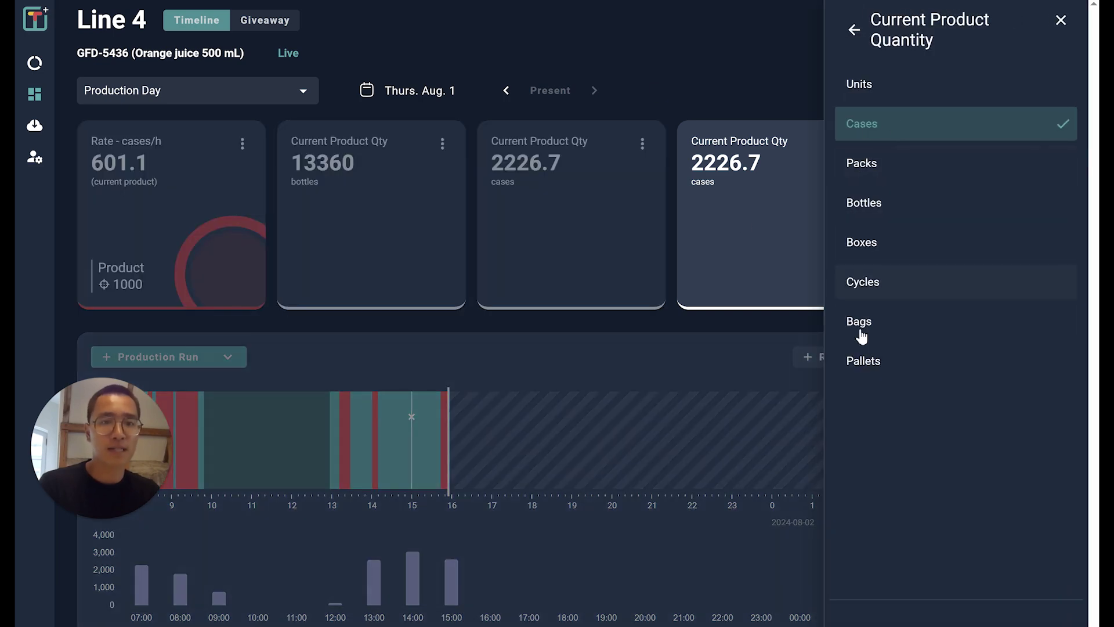
left_click(862, 358)
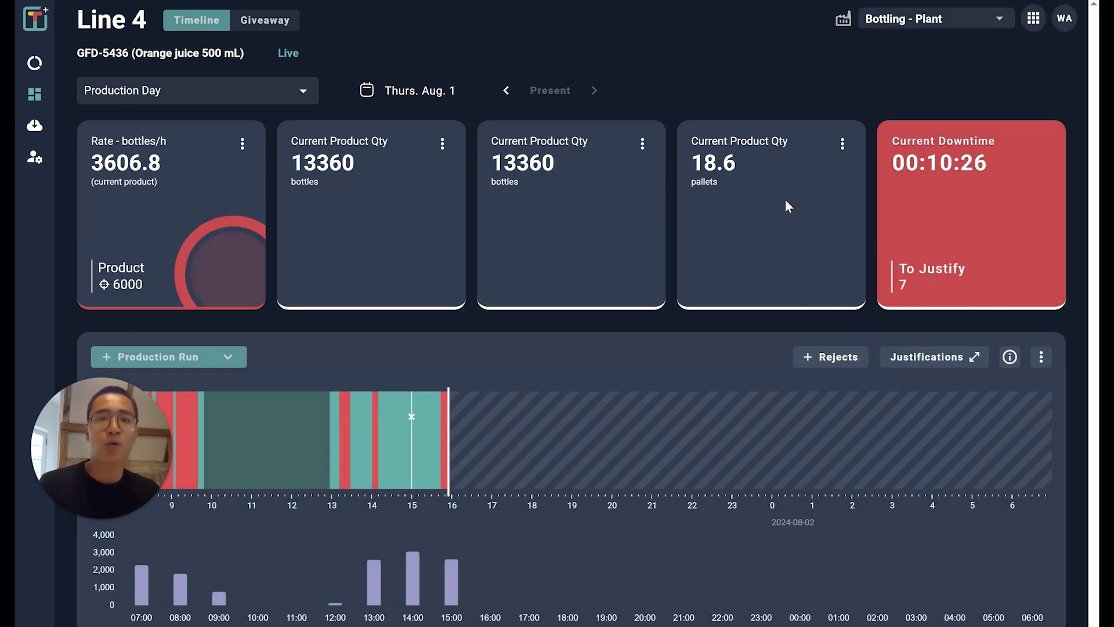